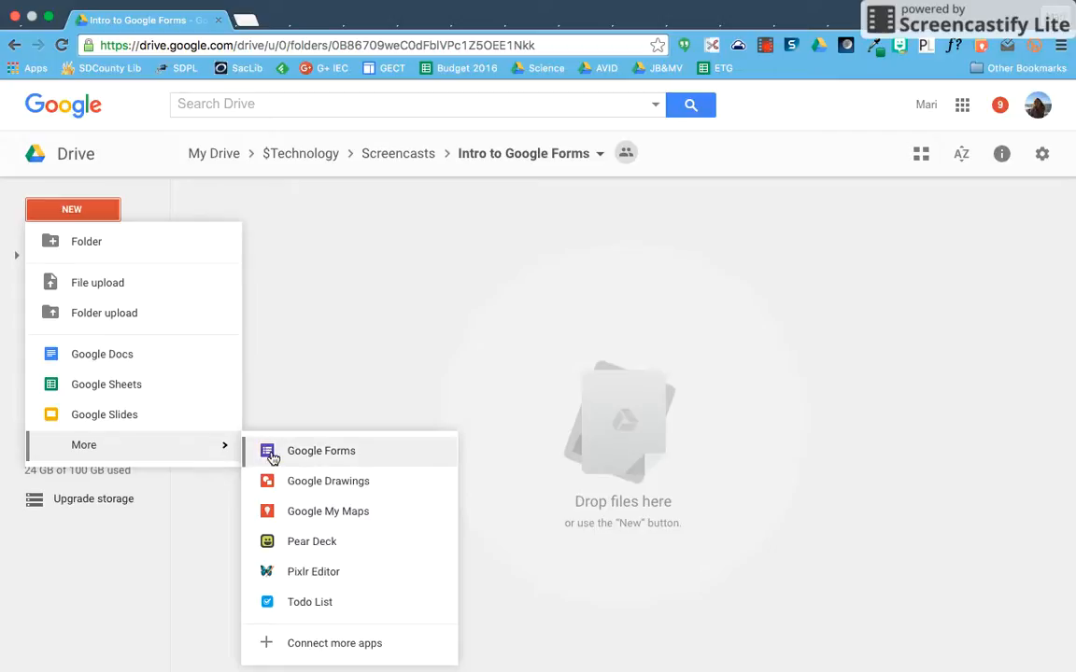
- Confirm creating the new Google Form in the shared Intro to Google Forms folder
{"action": "left_click", "coordinate": [723, 419]}
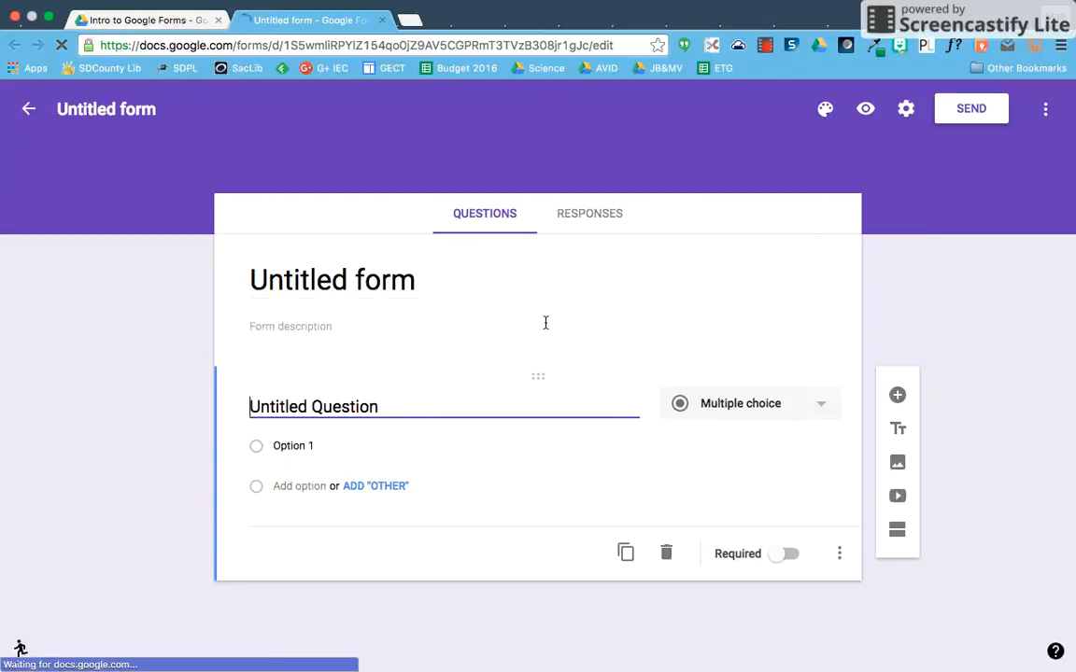
- Rename the untitled form to 'Test'
{"action": "left_click", "coordinate": [358, 280]}
{"action": "type", "text": "Test"}
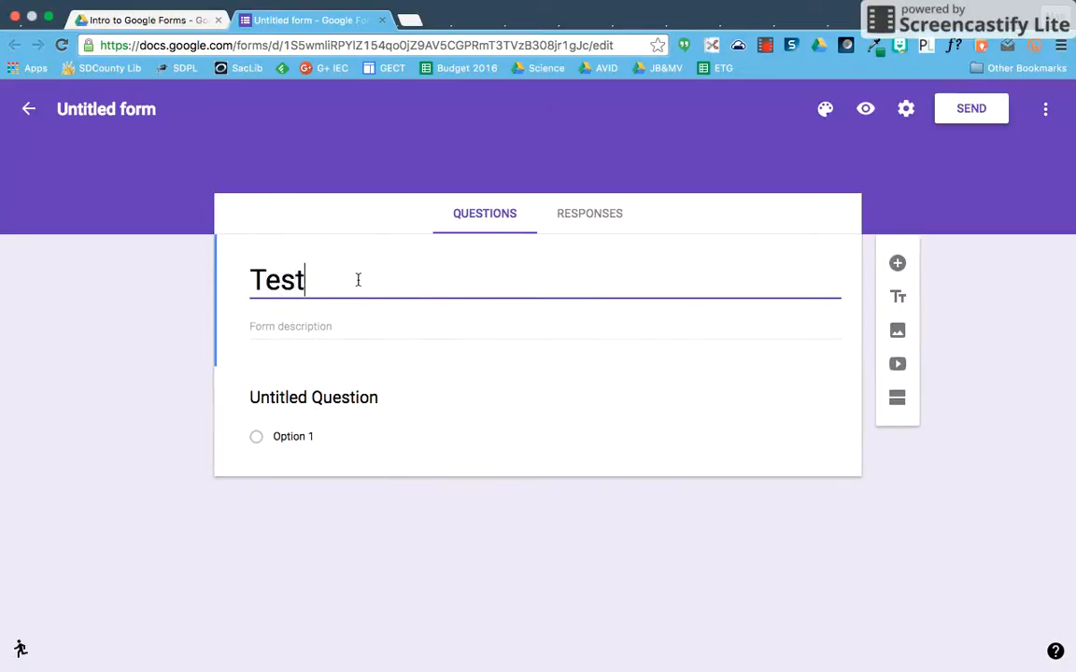
{"action": "left_click", "coordinate": [114, 112]}
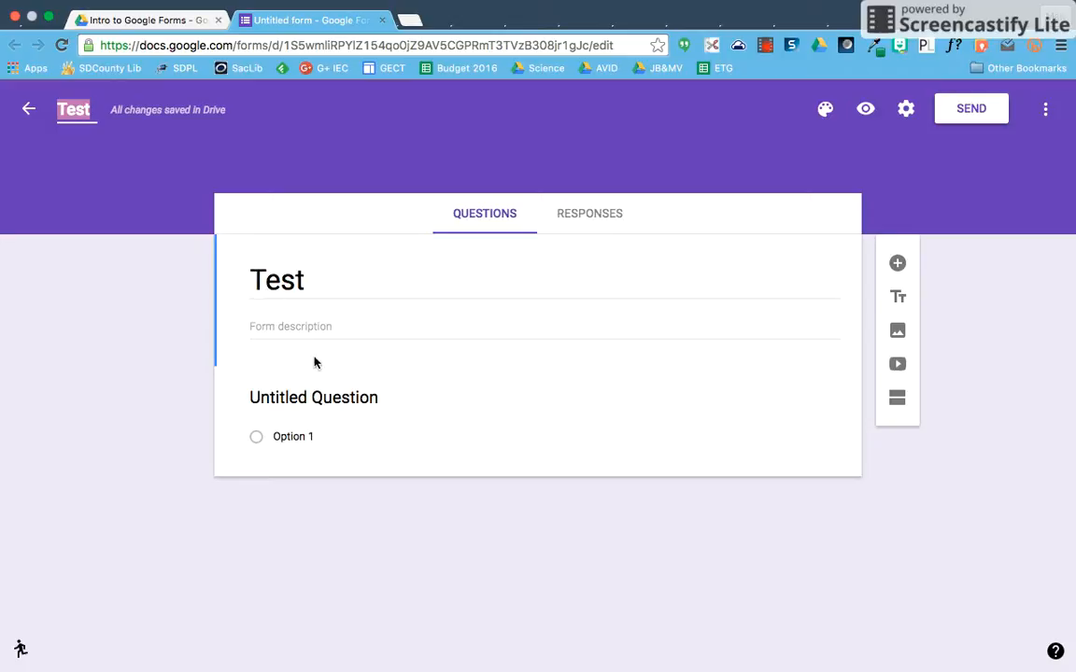
- Add the form description 'This is a test form'
{"action": "left_click", "coordinate": [289, 329]}
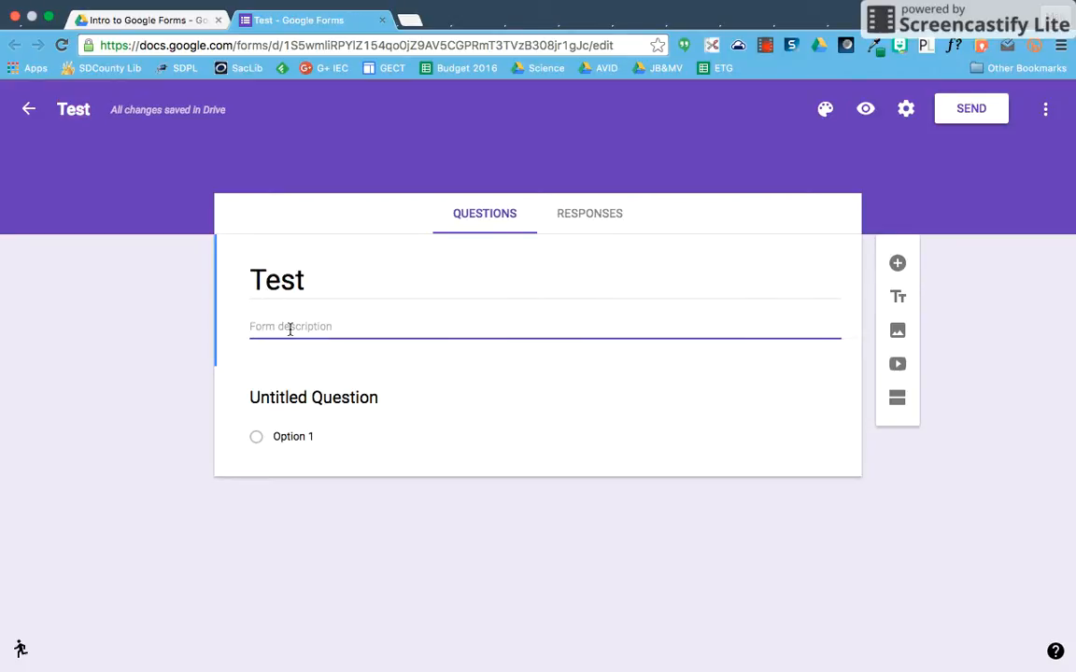
{"action": "type", "text": "This"}
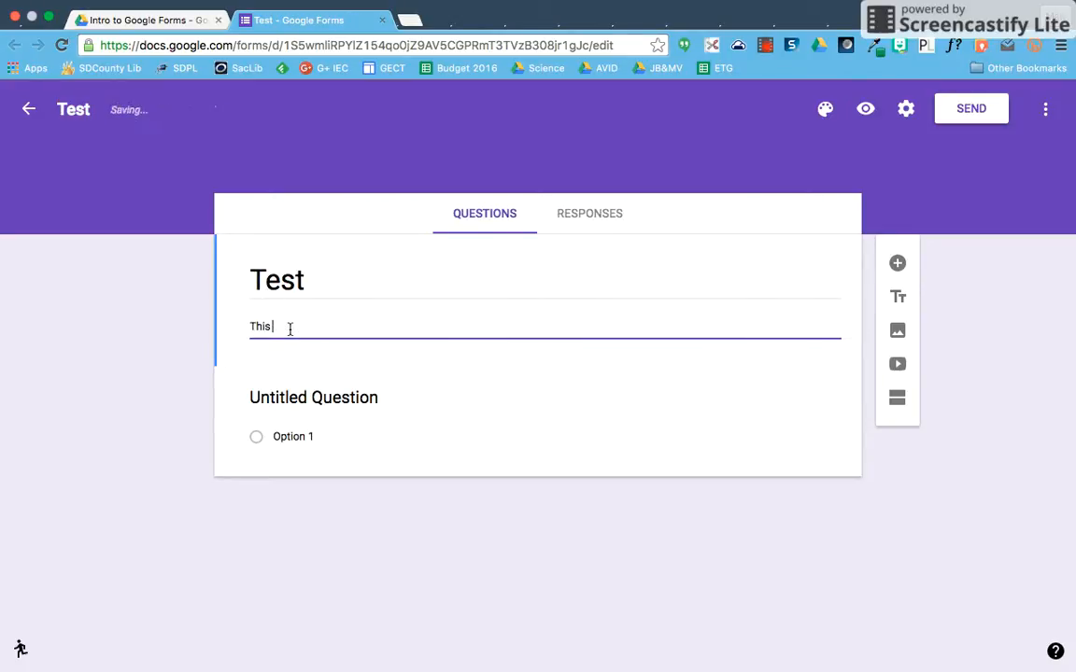
{"action": "type", "text": " is a test form"}
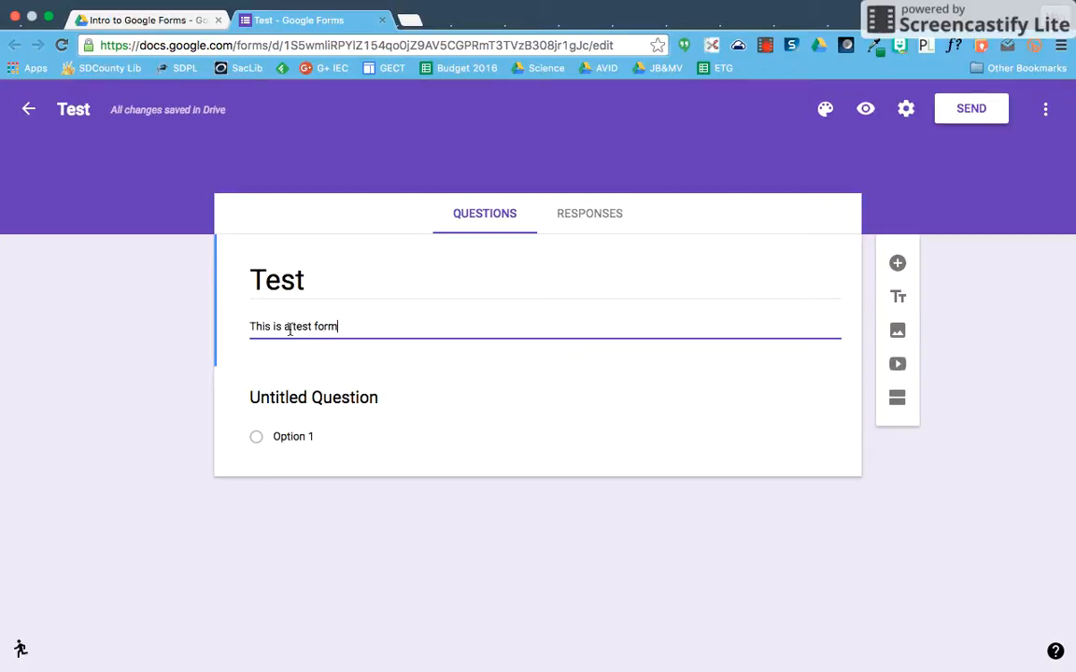
{"action": "left_click", "coordinate": [350, 405]}
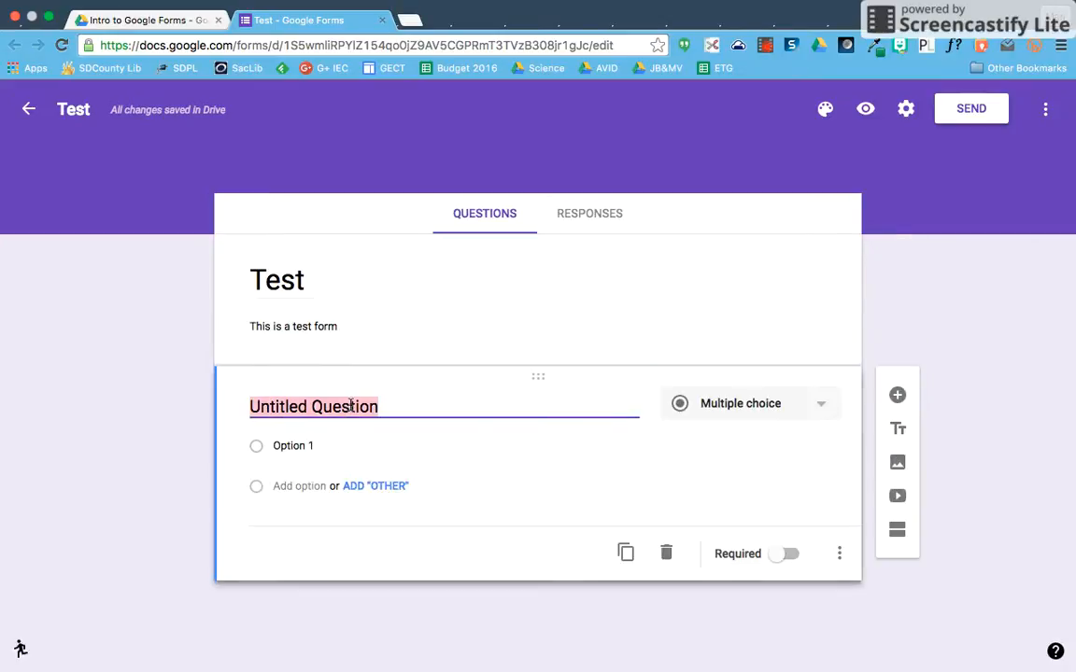
- Make the first question a Checkboxes question and add an Option 2 answer
{"action": "left_click", "coordinate": [740, 411]}
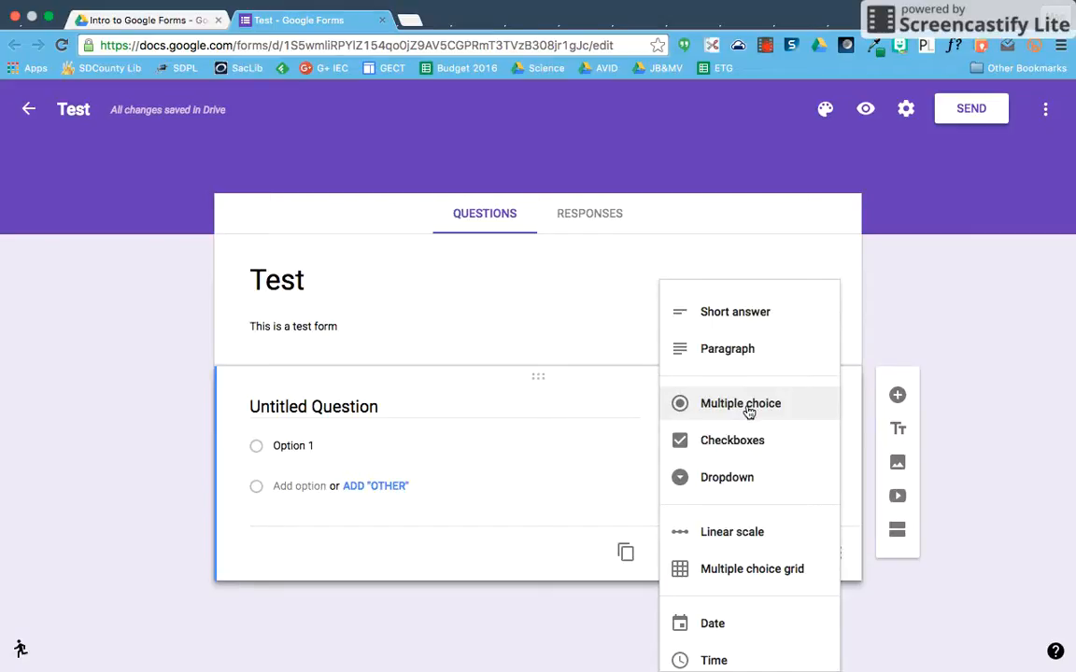
{"action": "left_click", "coordinate": [750, 439]}
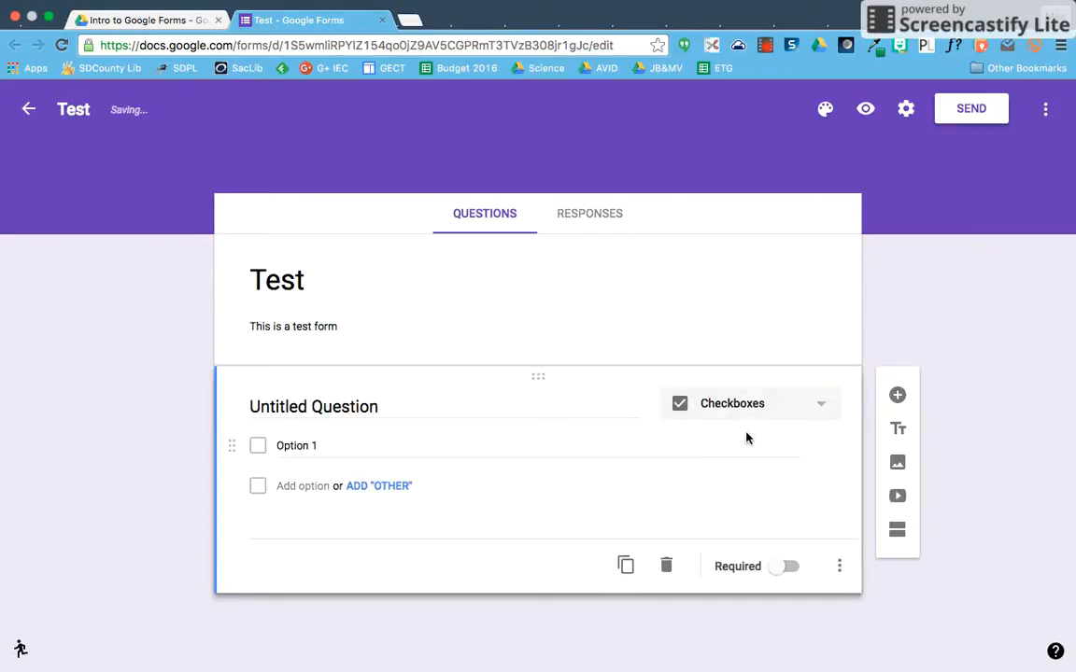
{"action": "left_click", "coordinate": [290, 444]}
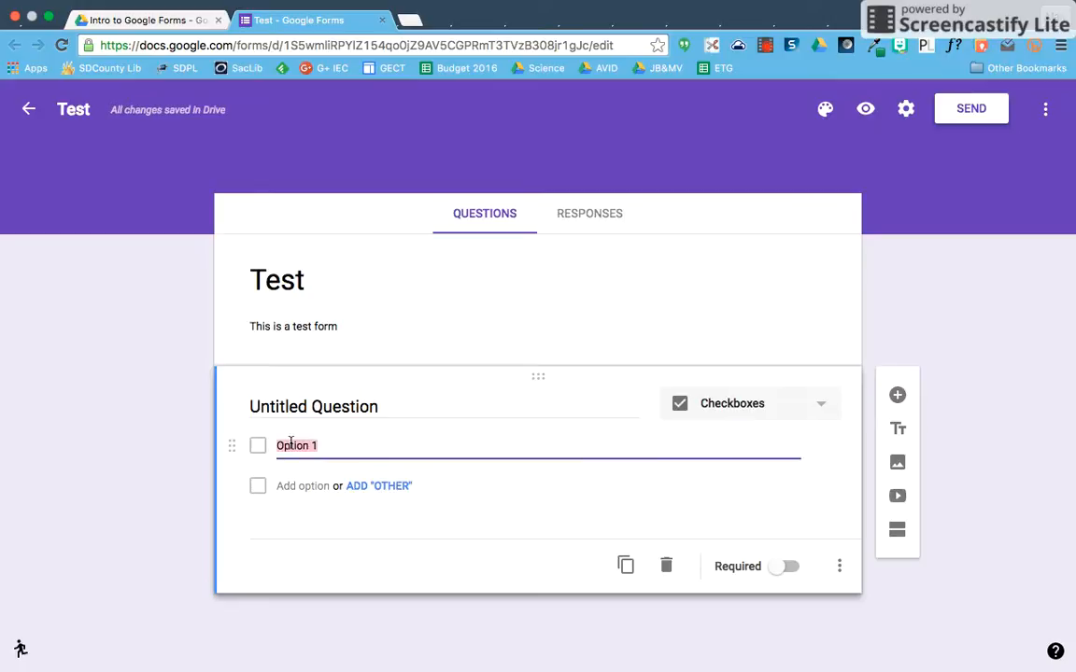
{"action": "left_click", "coordinate": [339, 447]}
{"action": "key", "text": "Return"}
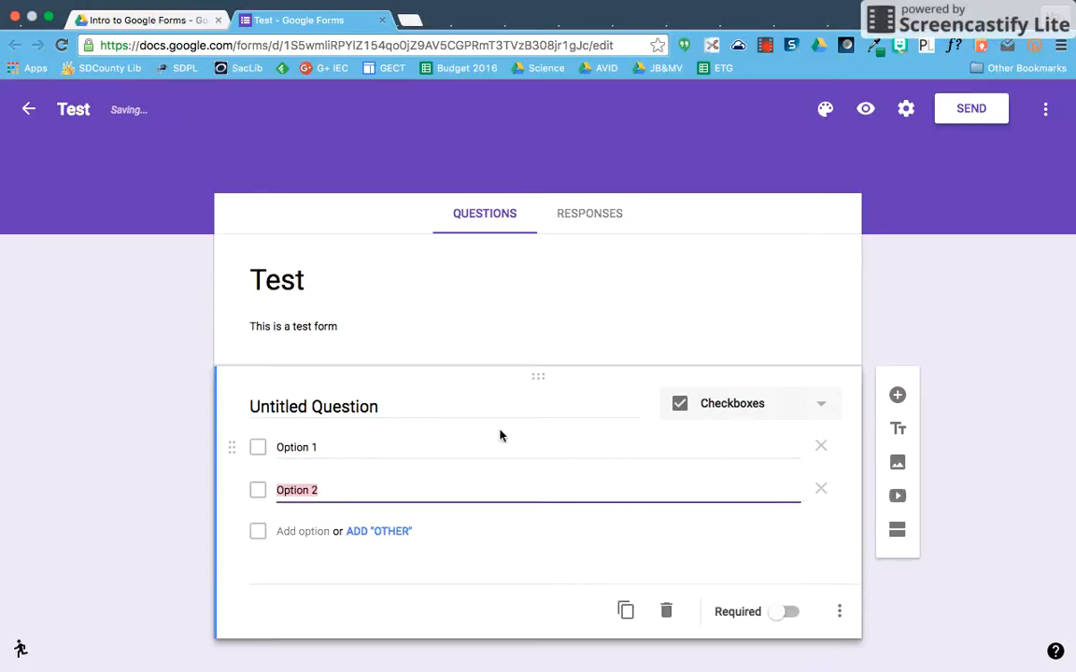
- Switch the question through Dropdown and Short answer, ending on Paragraph
{"action": "left_click", "coordinate": [715, 407]}
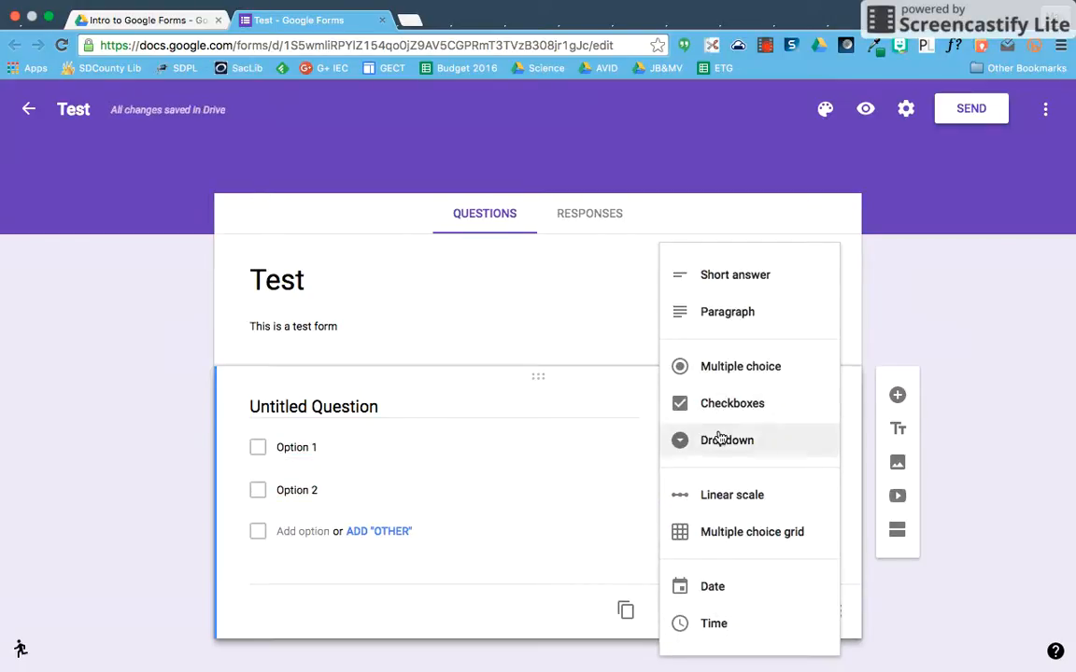
{"action": "left_click", "coordinate": [720, 439]}
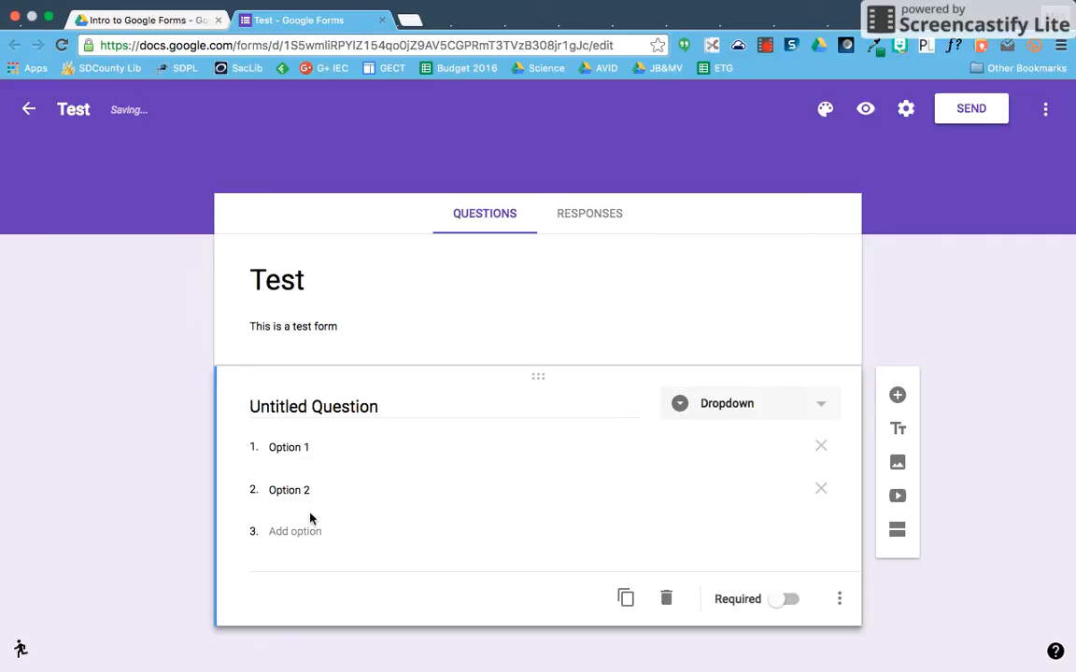
{"action": "left_click", "coordinate": [744, 403]}
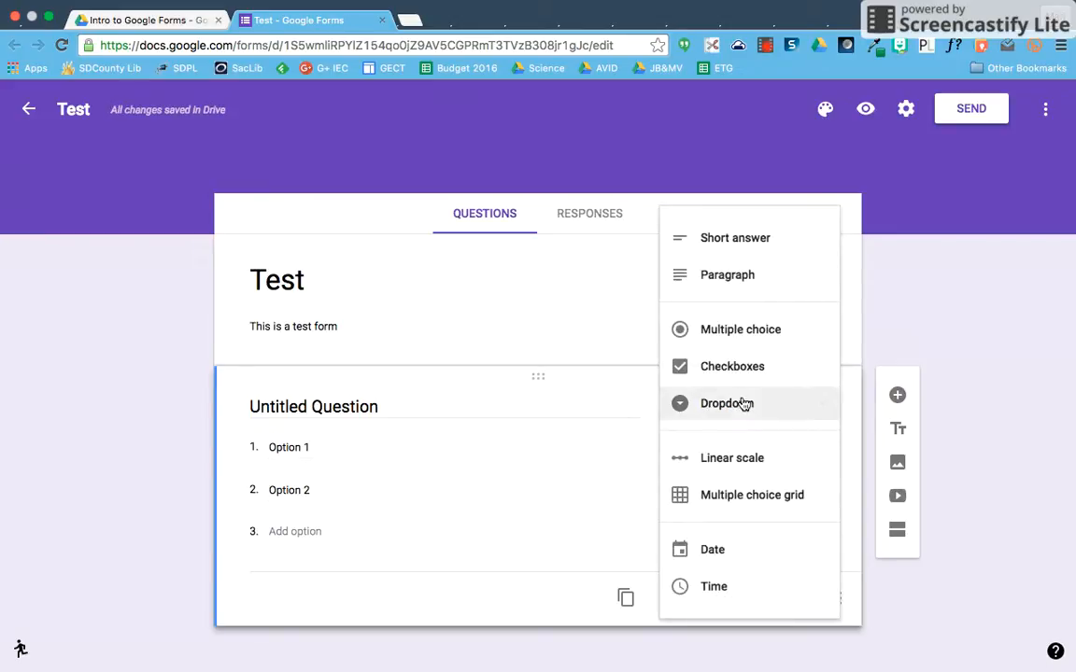
{"action": "left_click", "coordinate": [733, 237]}
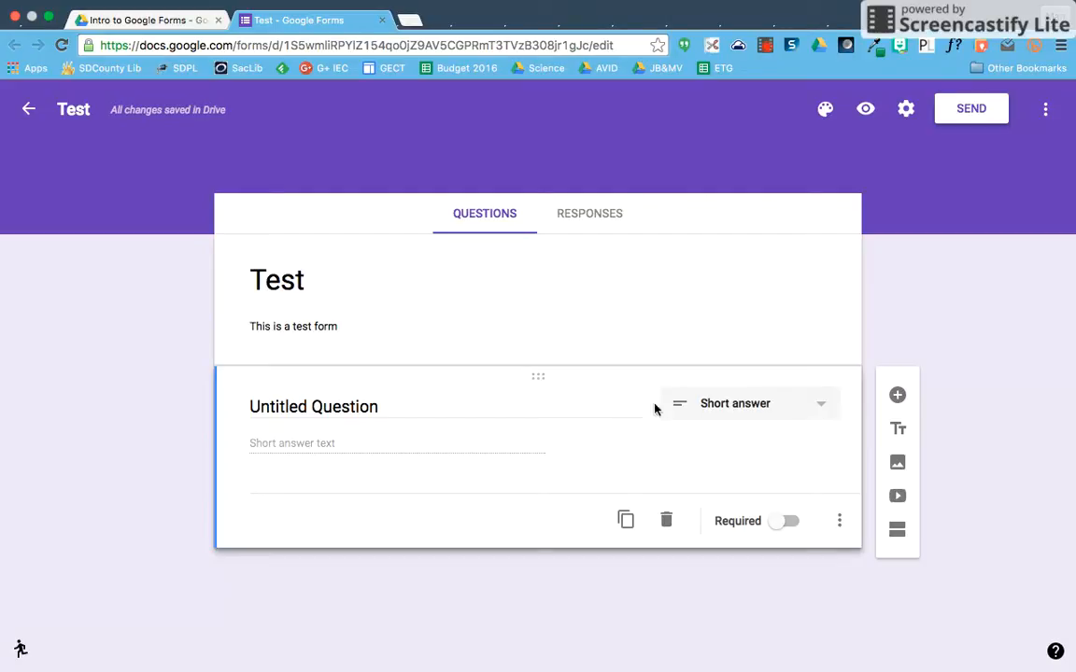
{"action": "left_click", "coordinate": [766, 401]}
{"action": "left_click", "coordinate": [743, 440]}
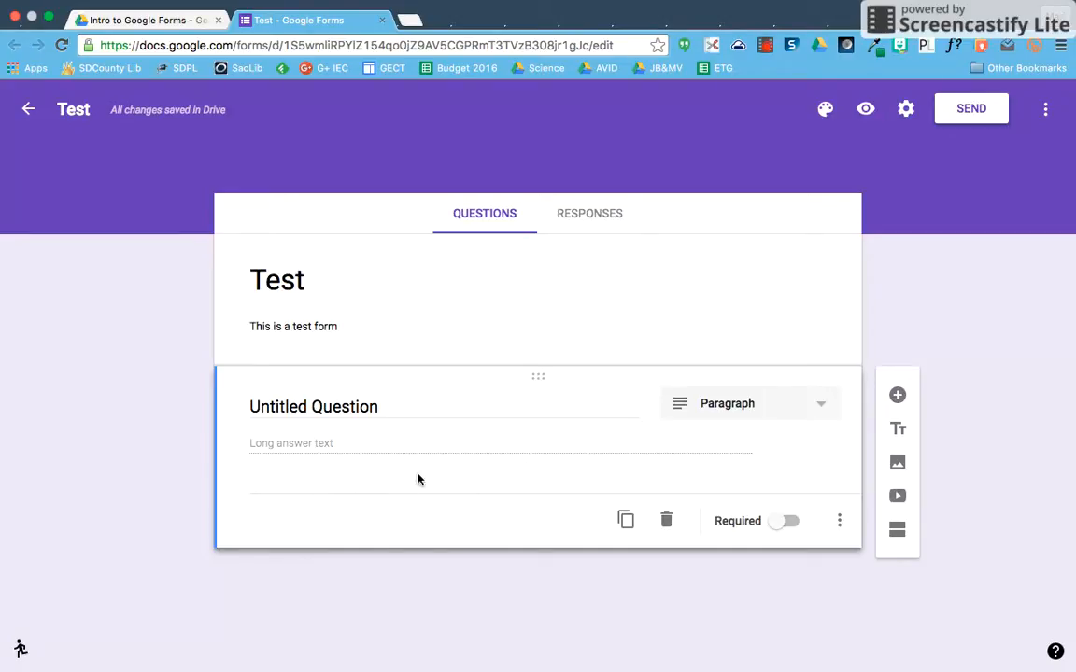
- Make the question a 1-to-10 linear scale labelled 'Least' and 'Greatest'
{"action": "left_click", "coordinate": [727, 411]}
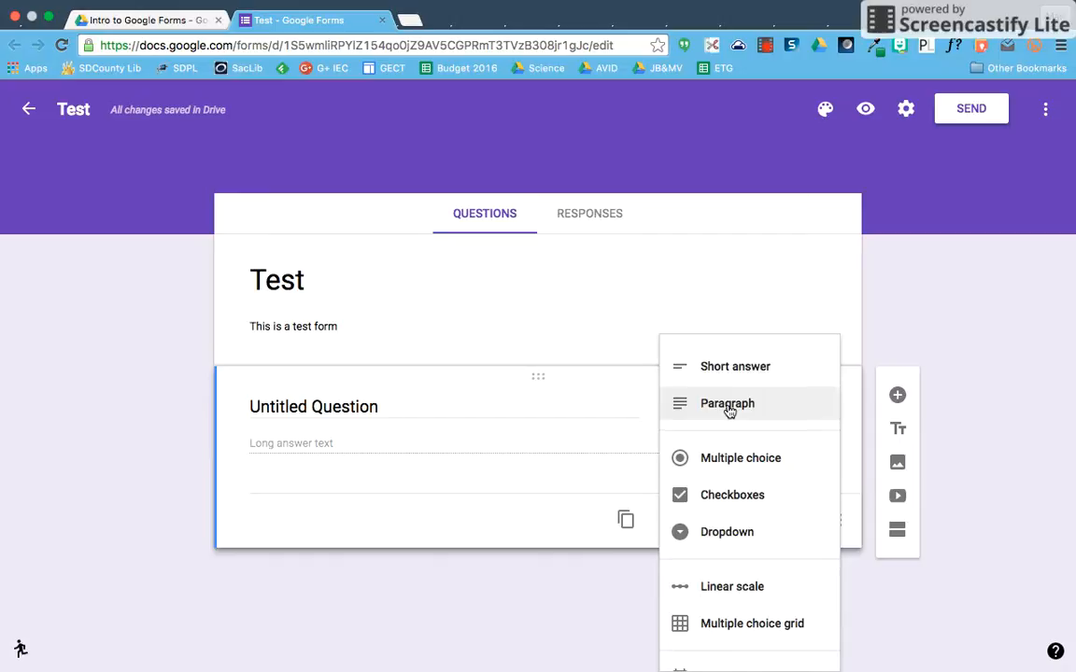
{"action": "scroll", "coordinate": [762, 525], "scroll_direction": "down", "scroll_amount": 2}
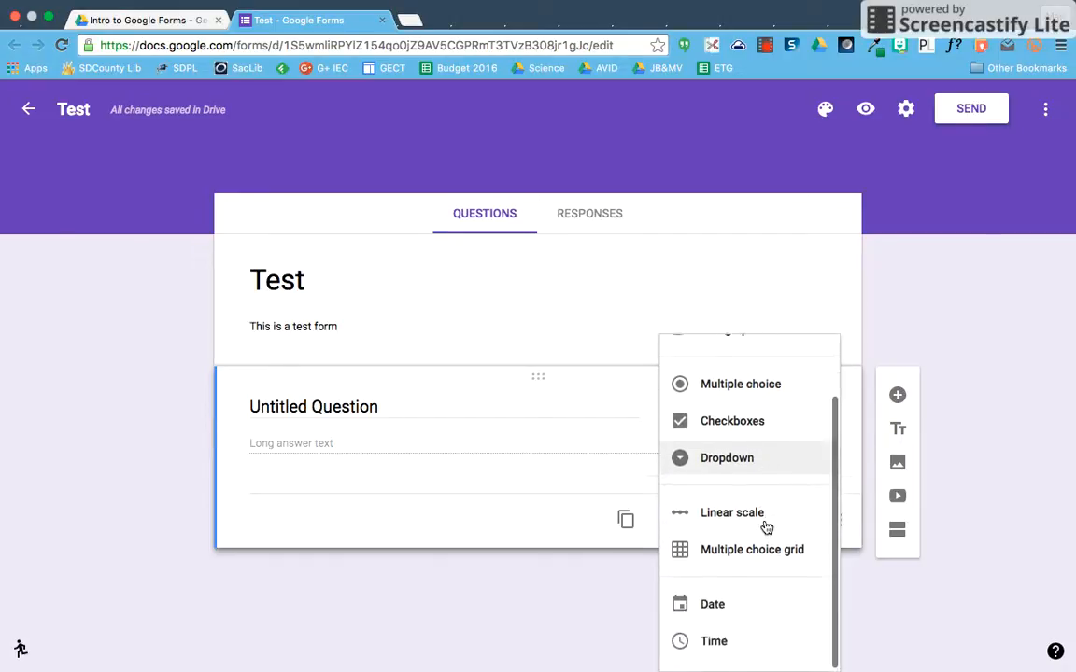
{"action": "left_click", "coordinate": [744, 514]}
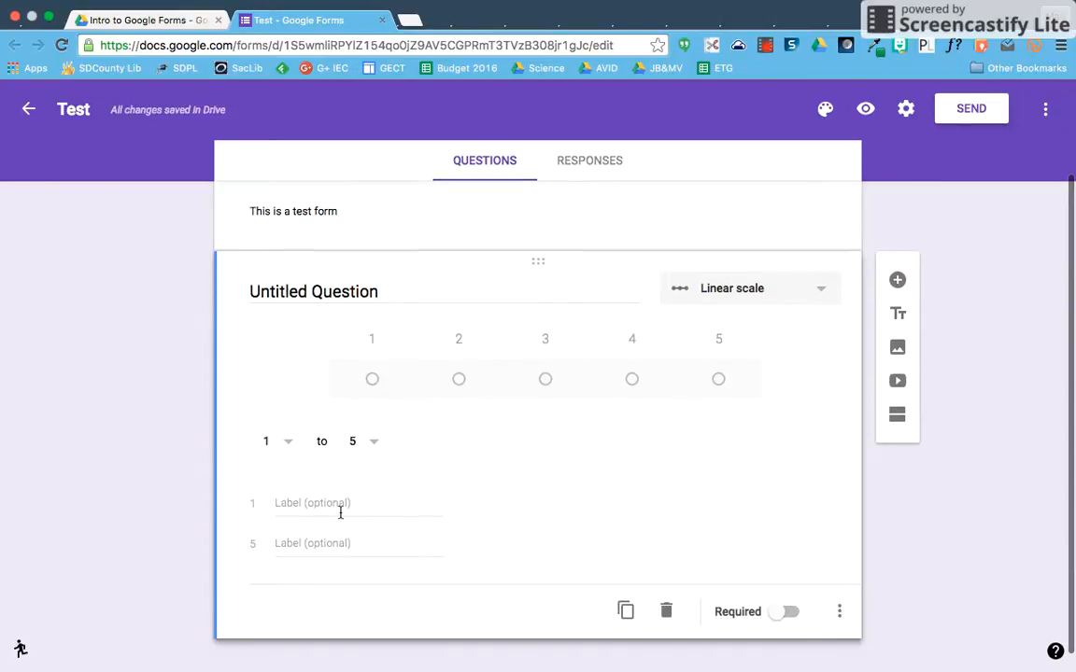
{"action": "left_click", "coordinate": [324, 508]}
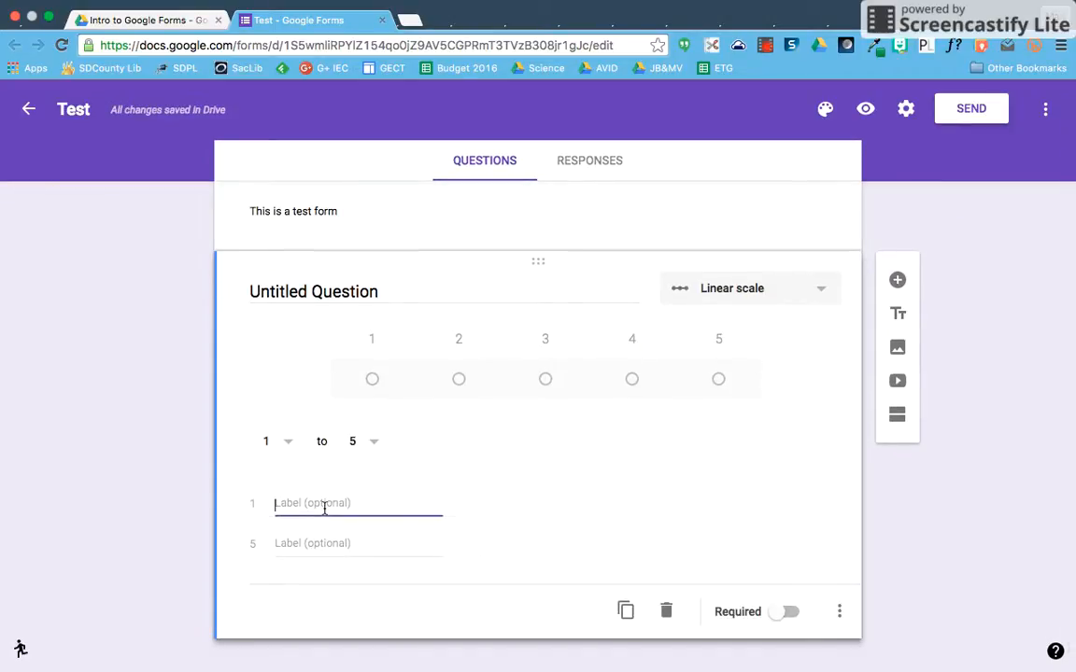
{"action": "type", "text": "Least"}
{"action": "left_click", "coordinate": [308, 544]}
{"action": "type", "text": "Greatest"}
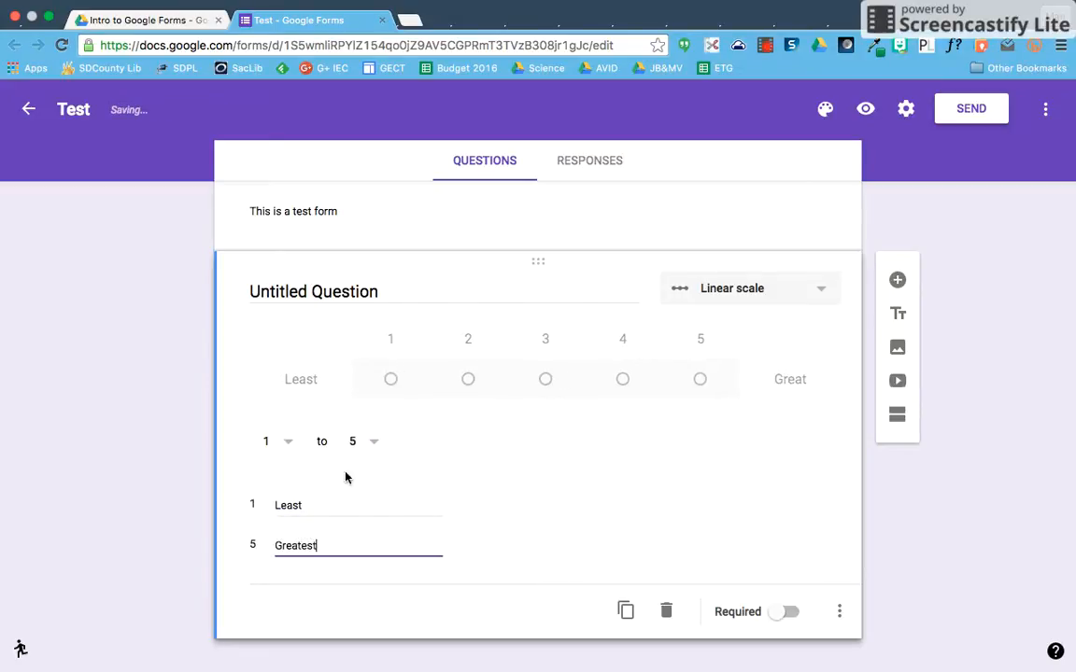
{"action": "left_click", "coordinate": [369, 444]}
{"action": "scroll", "coordinate": [360, 600], "scroll_direction": "down", "scroll_amount": 1}
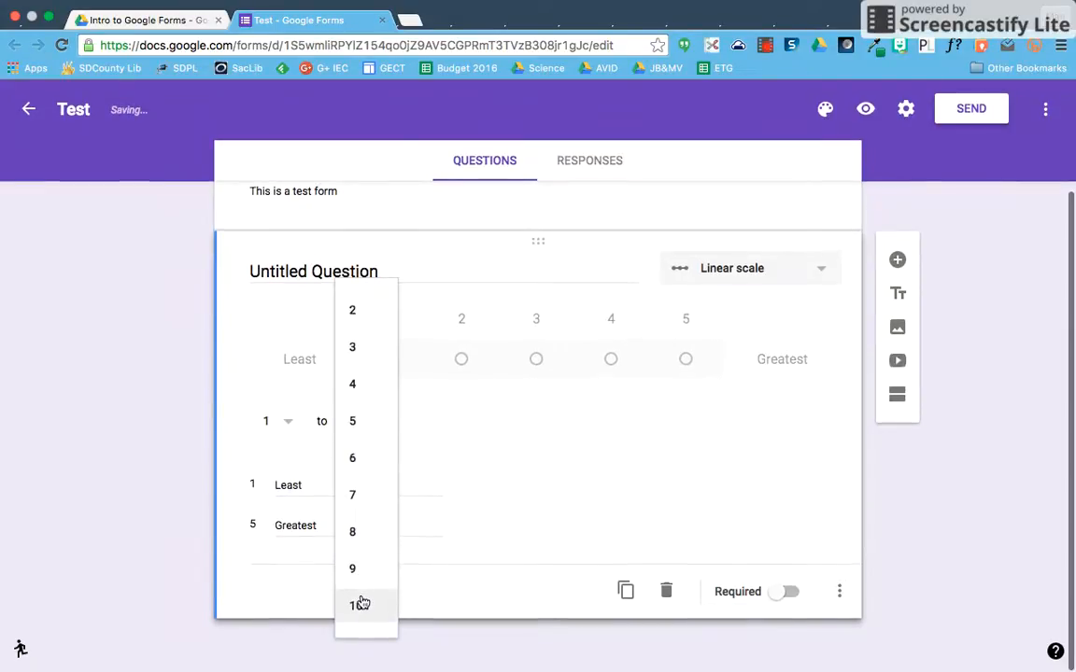
{"action": "left_click", "coordinate": [361, 603]}
- Change the question type to Multiple choice grid
{"action": "left_click", "coordinate": [749, 273]}
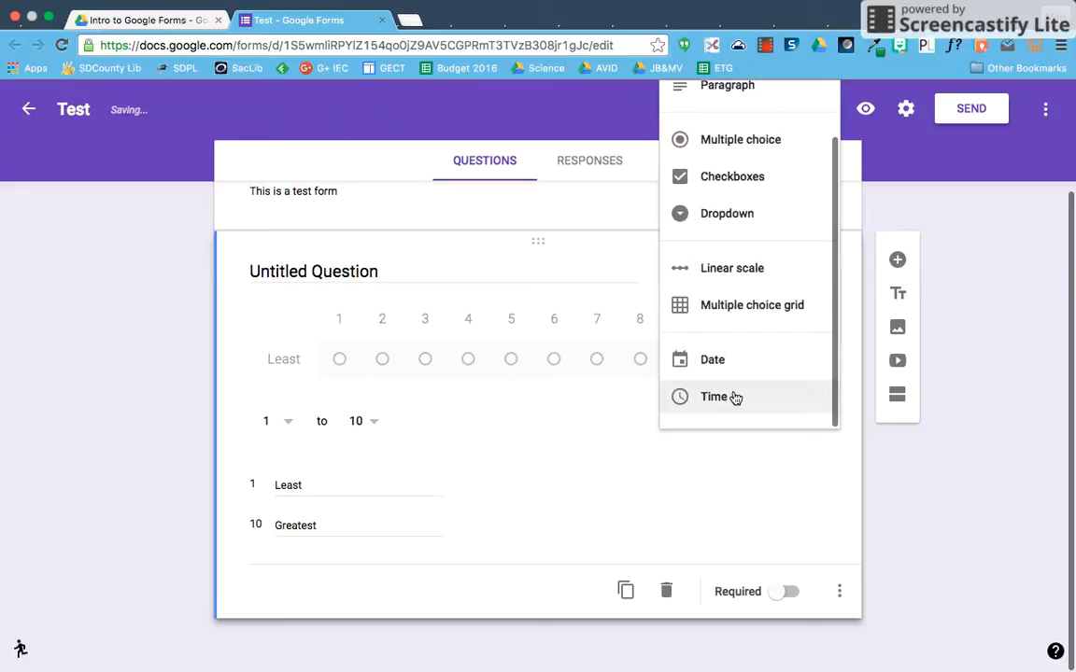
{"action": "left_click", "coordinate": [739, 317]}
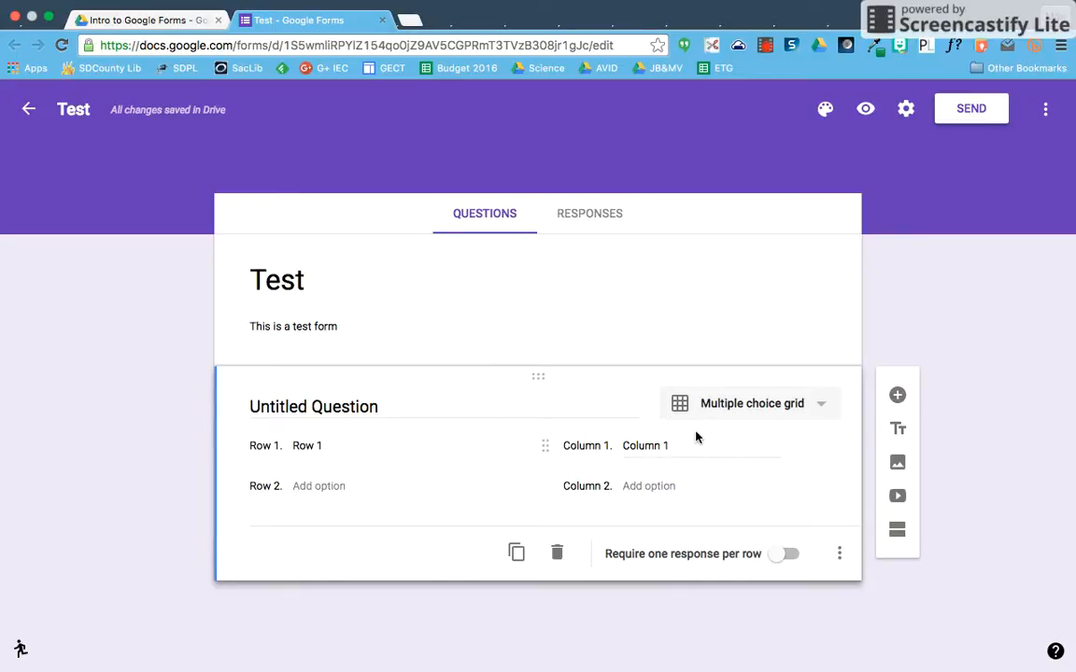
{"action": "left_click", "coordinate": [774, 419]}
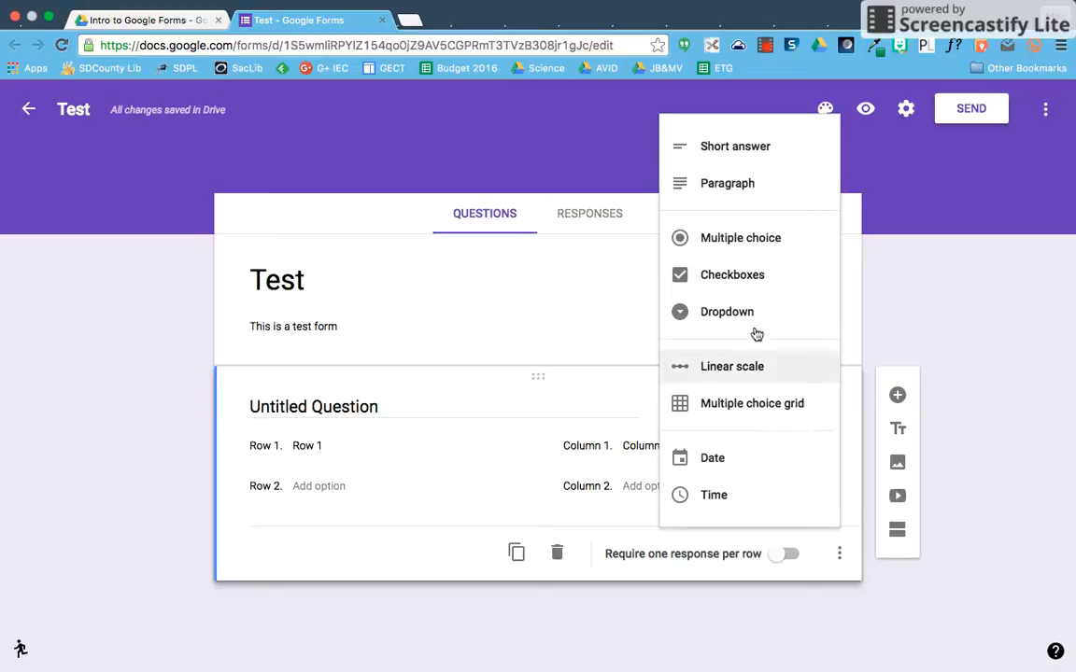
- Turn it into a required multiple choice question 'Test' with Options 1, 2 and 3
{"action": "left_click", "coordinate": [750, 248]}
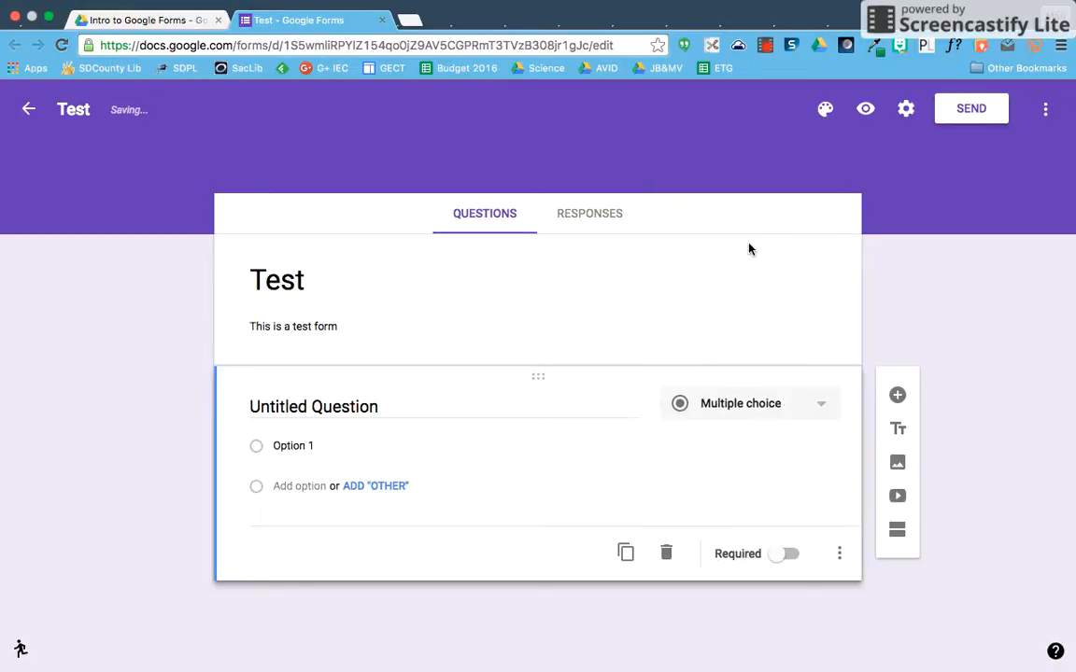
{"action": "left_click", "coordinate": [359, 405]}
{"action": "type", "text": "Test"}
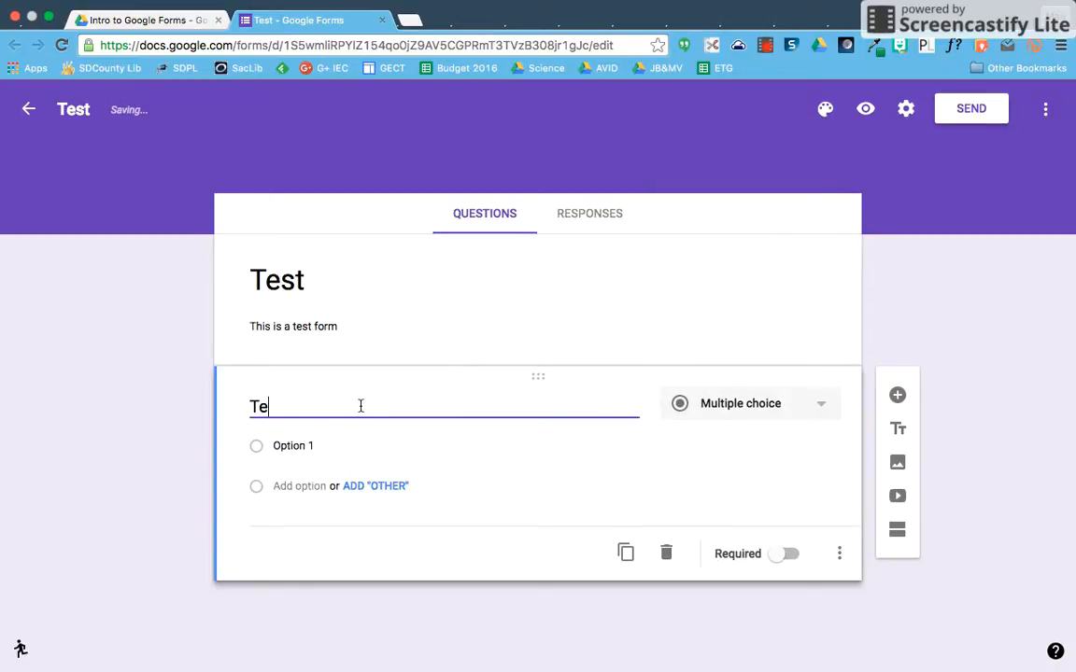
{"action": "left_click", "coordinate": [342, 445]}
{"action": "left_click", "coordinate": [342, 445]}
{"action": "key", "text": "Return"}
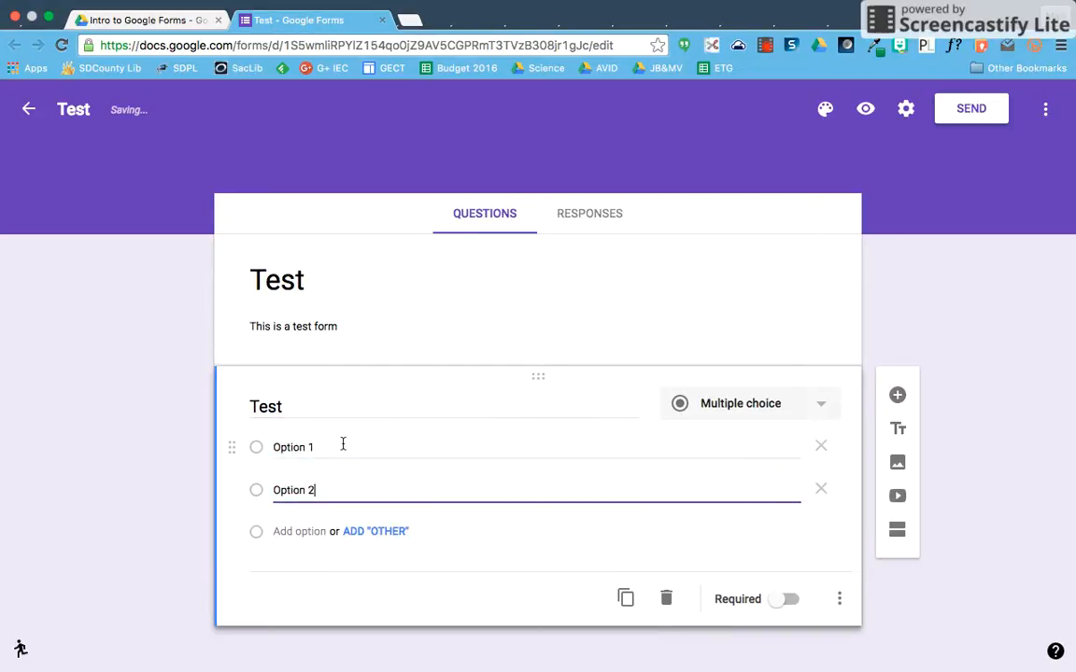
{"action": "key", "text": "Return"}
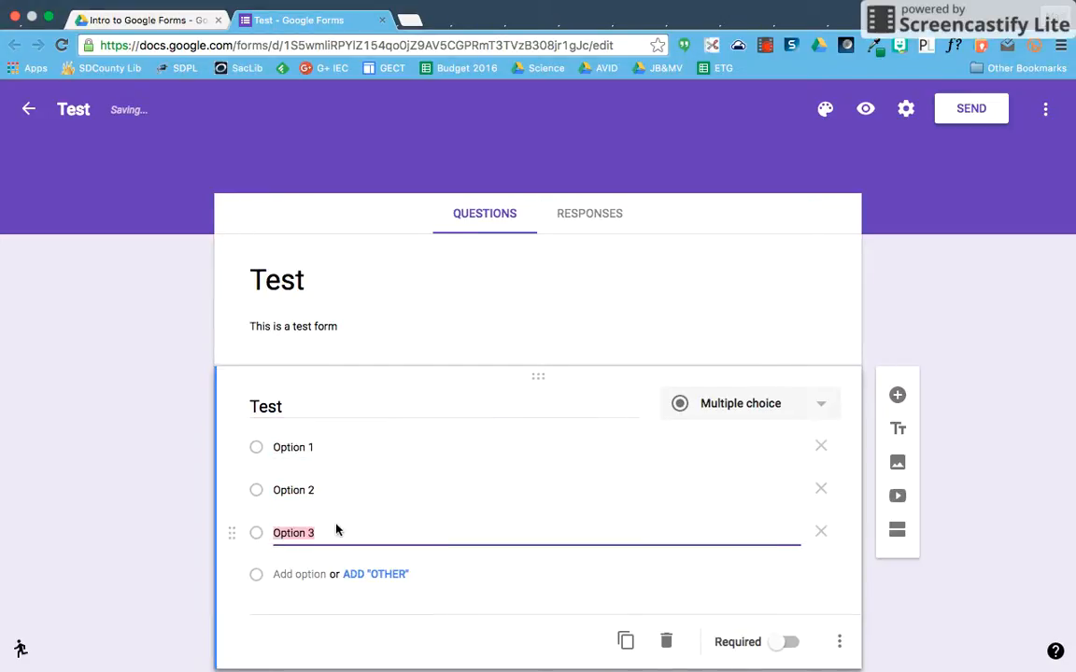
{"action": "scroll", "coordinate": [821, 579], "scroll_direction": "down", "scroll_amount": 2}
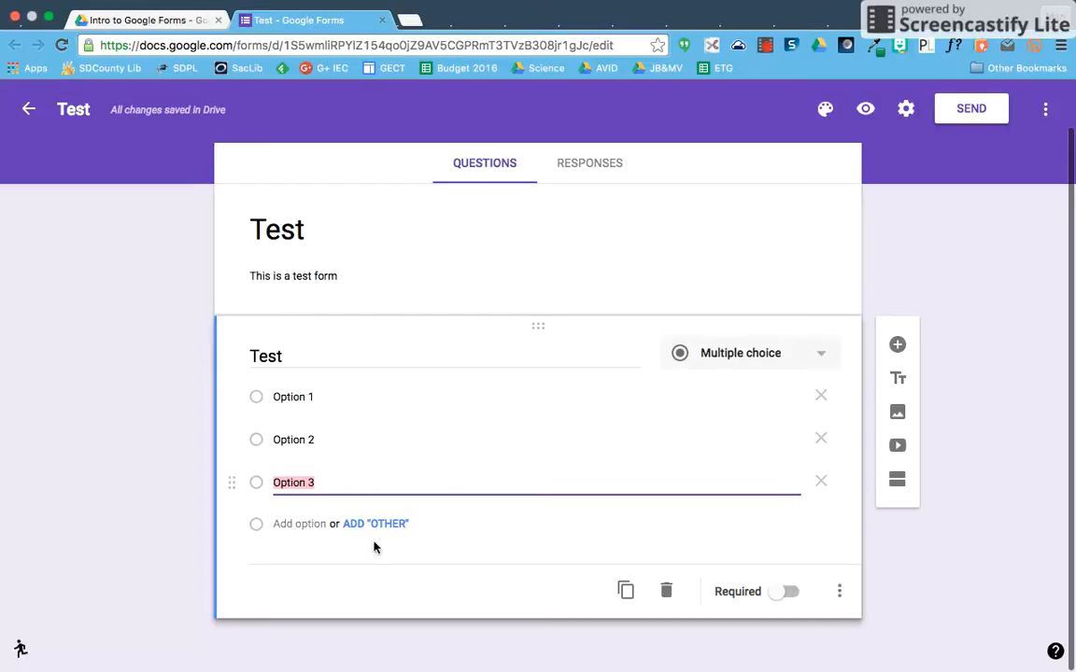
{"action": "left_click", "coordinate": [778, 594]}
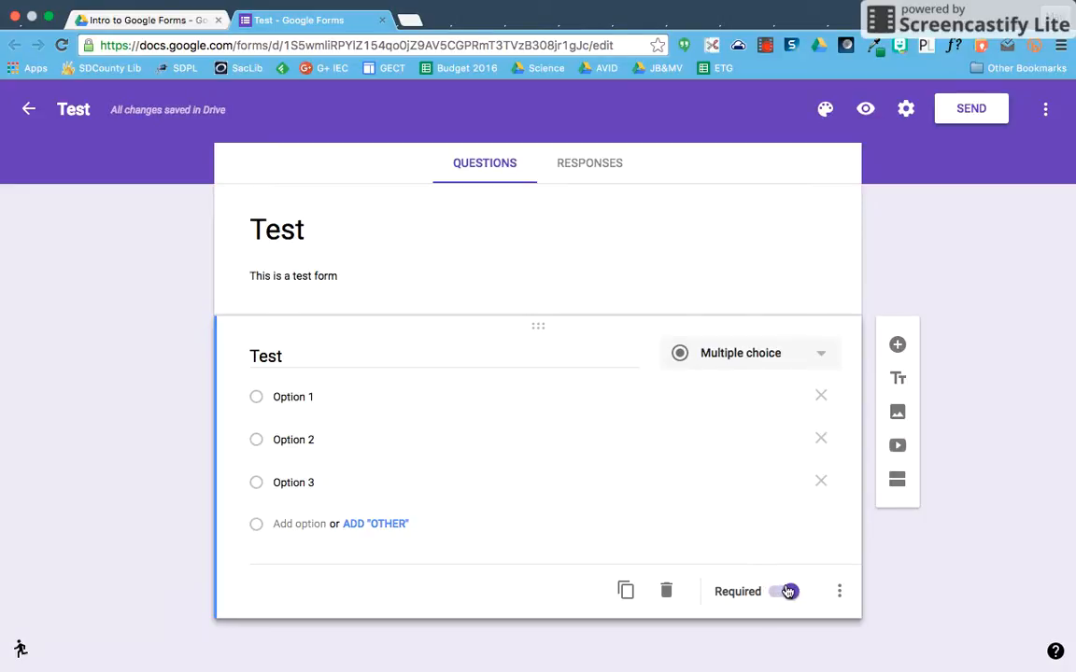
- Add a second, required Short answer question titled 'Test 2'
{"action": "left_click", "coordinate": [896, 347]}
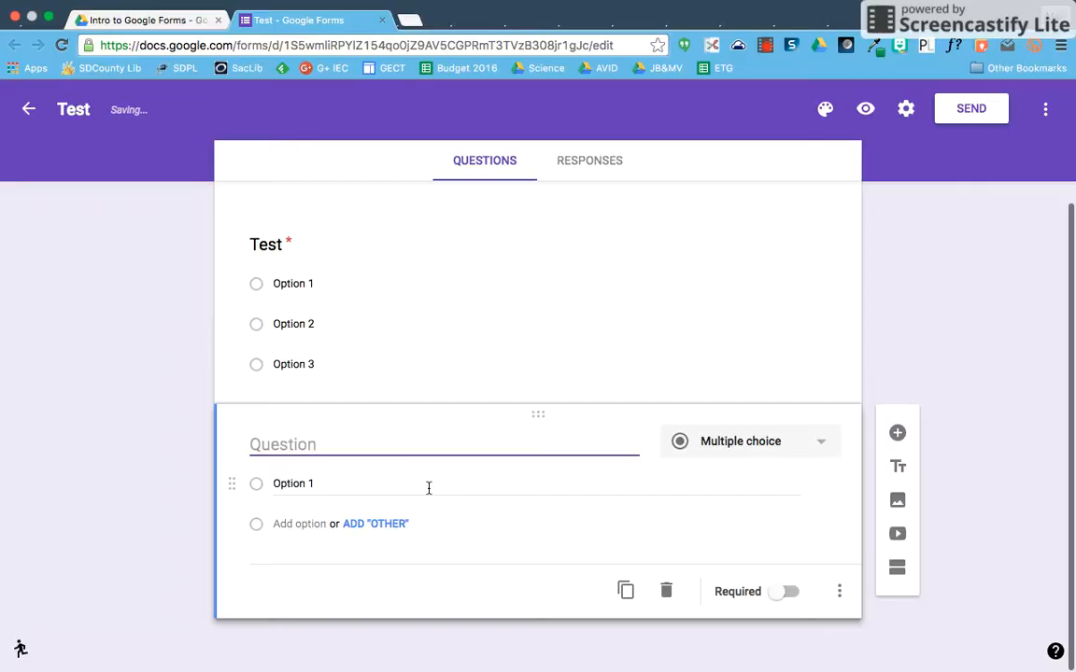
{"action": "type", "text": "Test 2"}
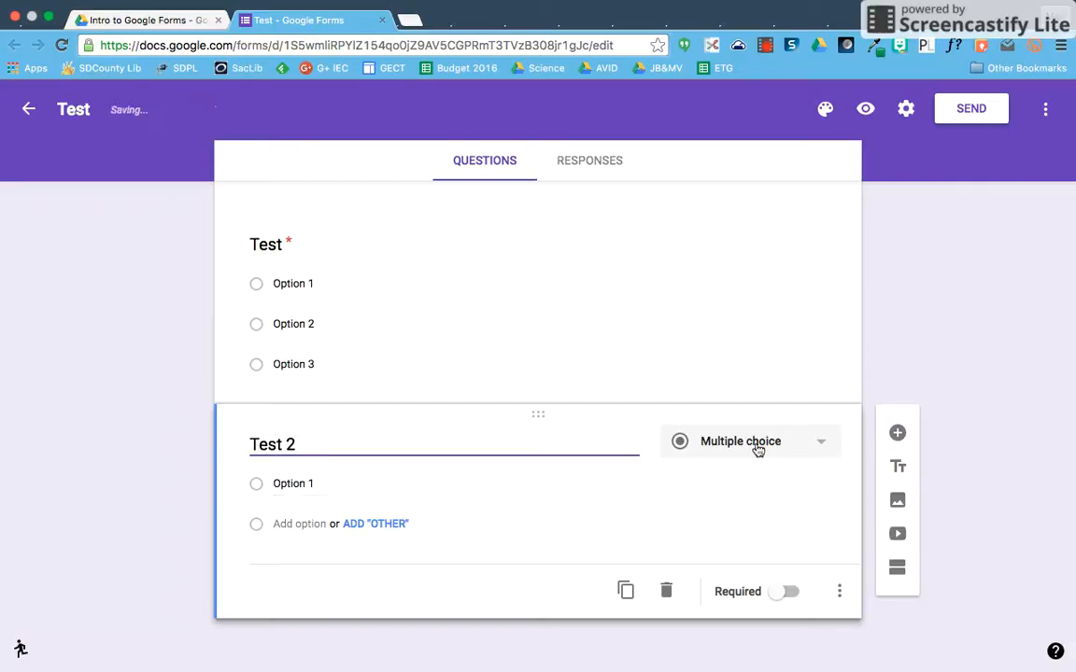
{"action": "left_click", "coordinate": [764, 445]}
{"action": "left_click", "coordinate": [764, 350]}
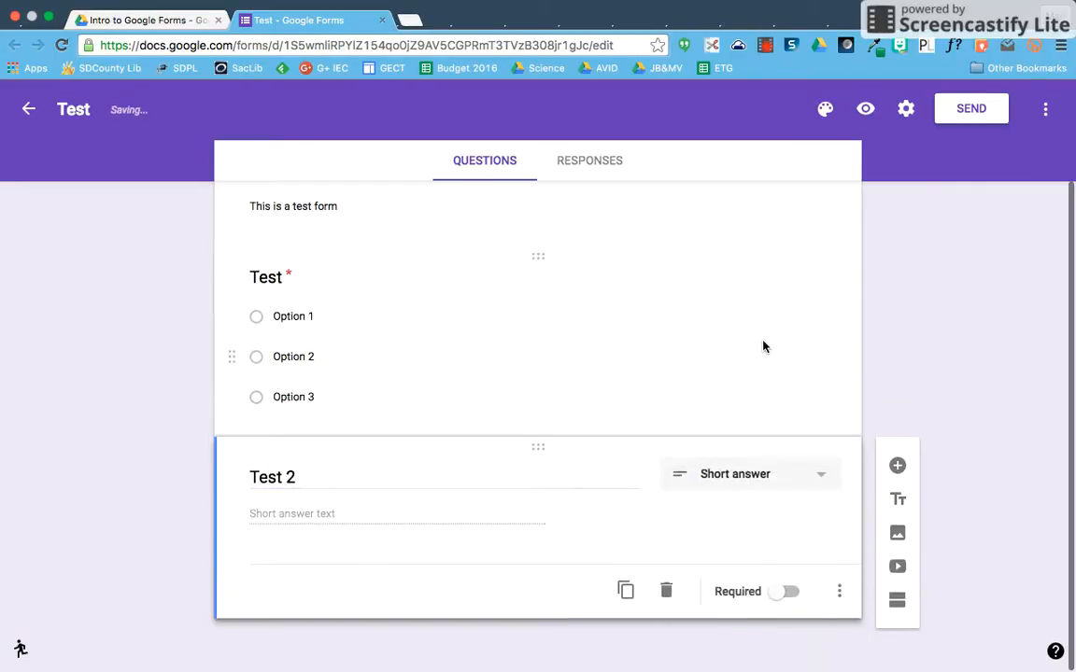
{"action": "left_click", "coordinate": [790, 591]}
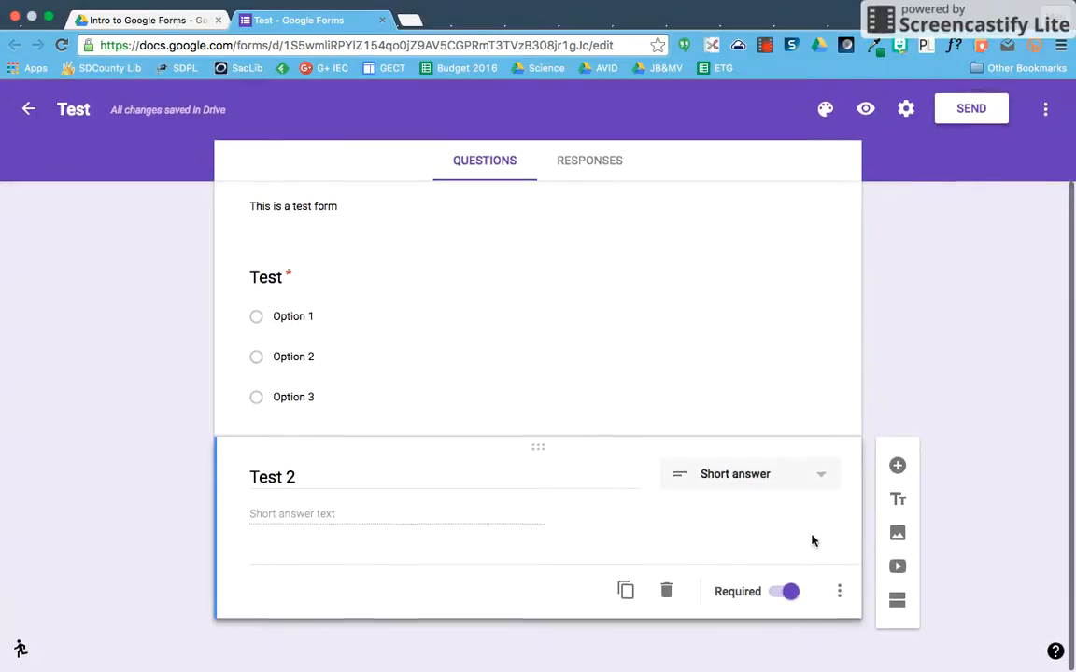
- Add response validation requiring the text answer to be an email address
{"action": "left_click", "coordinate": [839, 593]}
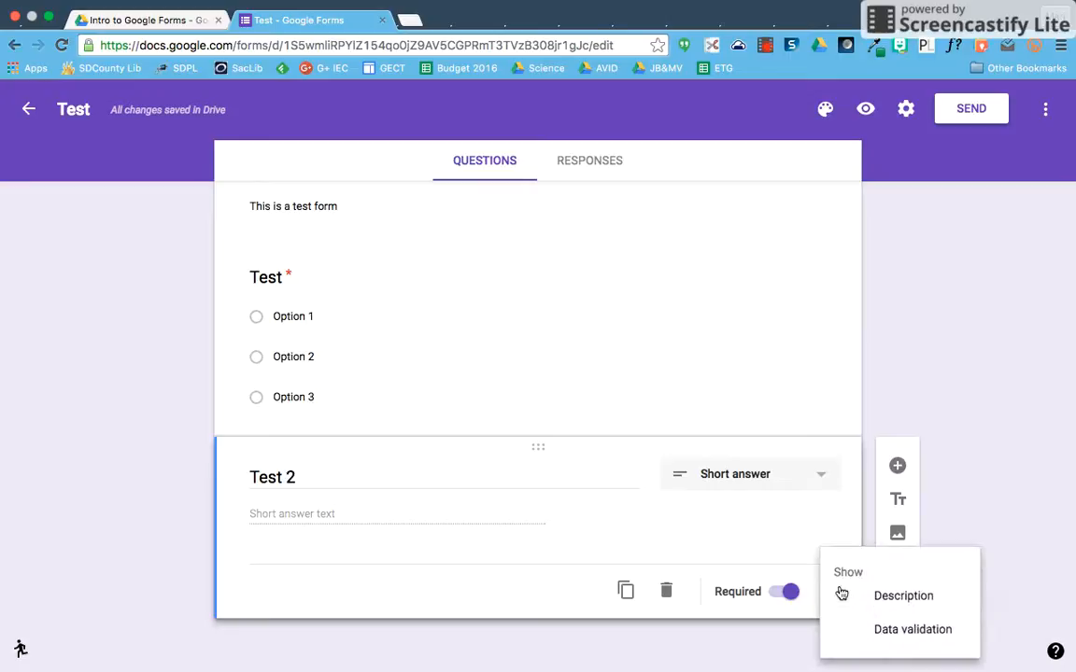
{"action": "left_click", "coordinate": [883, 632]}
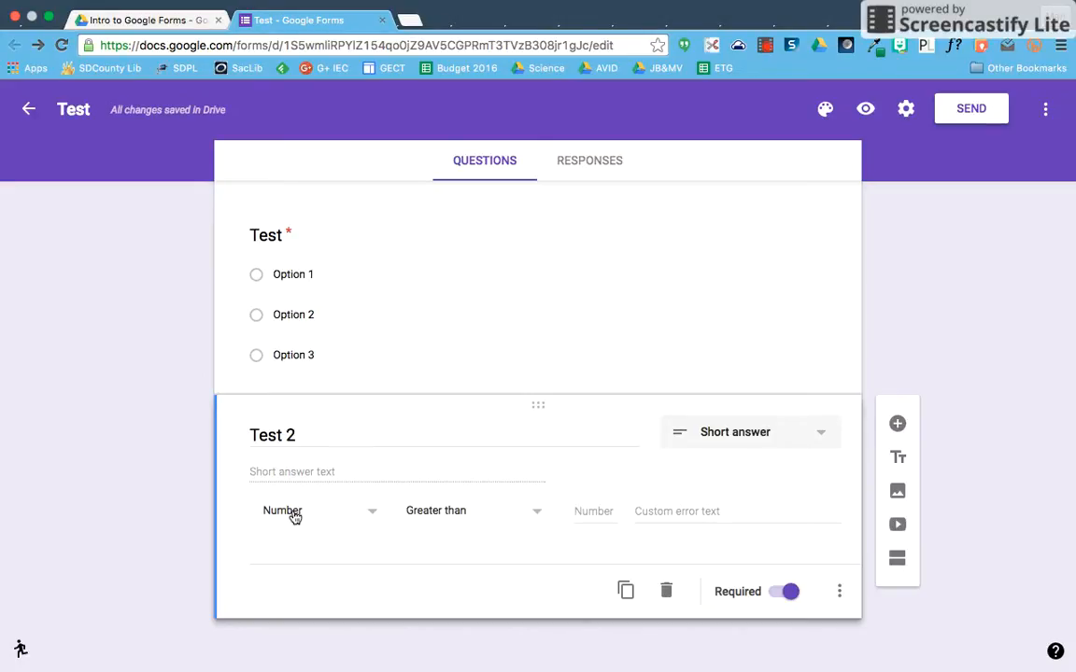
{"action": "left_click", "coordinate": [416, 513]}
{"action": "scroll", "coordinate": [432, 545], "scroll_direction": "down", "scroll_amount": 3}
{"action": "scroll", "coordinate": [433, 542], "scroll_direction": "down", "scroll_amount": 3}
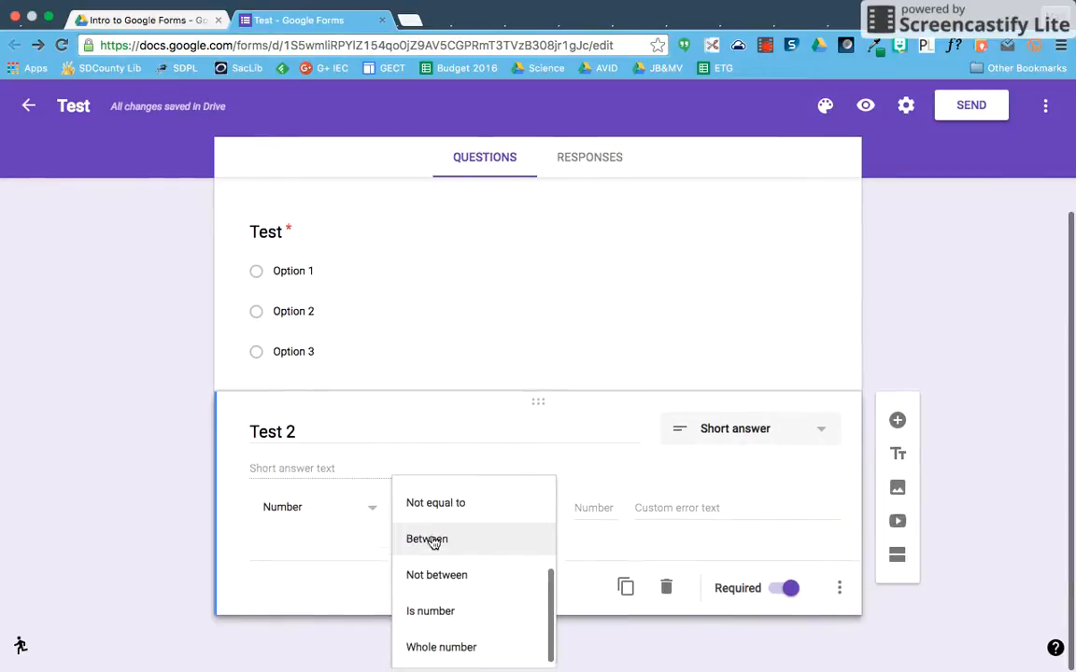
{"action": "scroll", "coordinate": [432, 539], "scroll_direction": "up", "scroll_amount": 4}
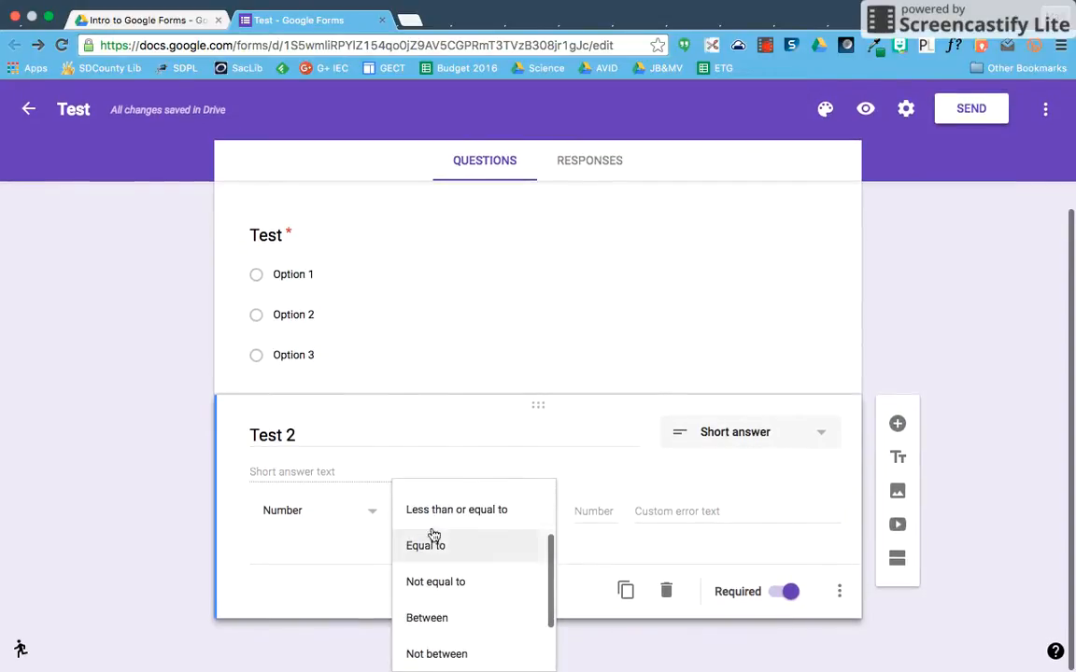
{"action": "left_click", "coordinate": [317, 514]}
{"action": "left_click", "coordinate": [312, 551]}
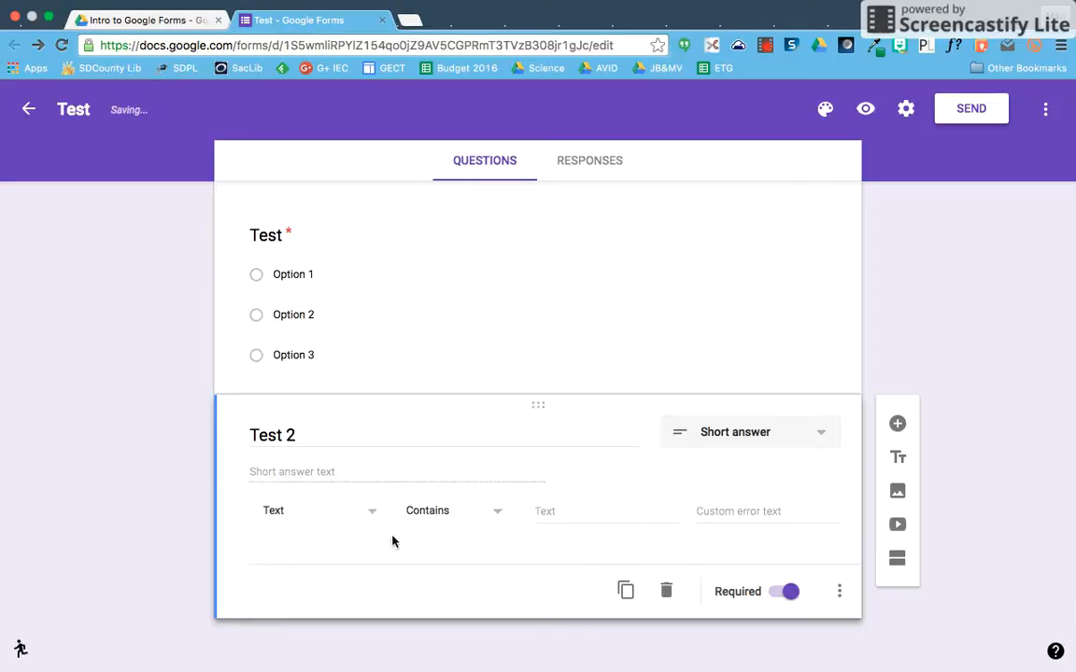
{"action": "left_click", "coordinate": [470, 516]}
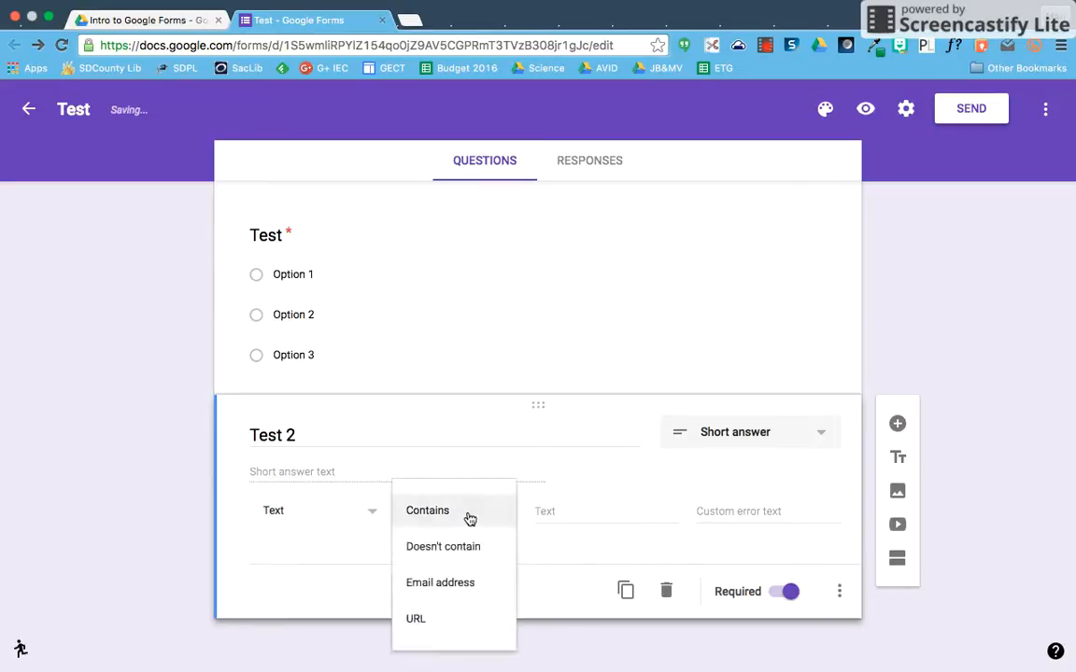
{"action": "left_click", "coordinate": [460, 582]}
- Retitle it 'Email address', set error text 'Please enter a valid email', and make it optional
{"action": "triple_click", "coordinate": [256, 437]}
{"action": "type", "text": "Em"}
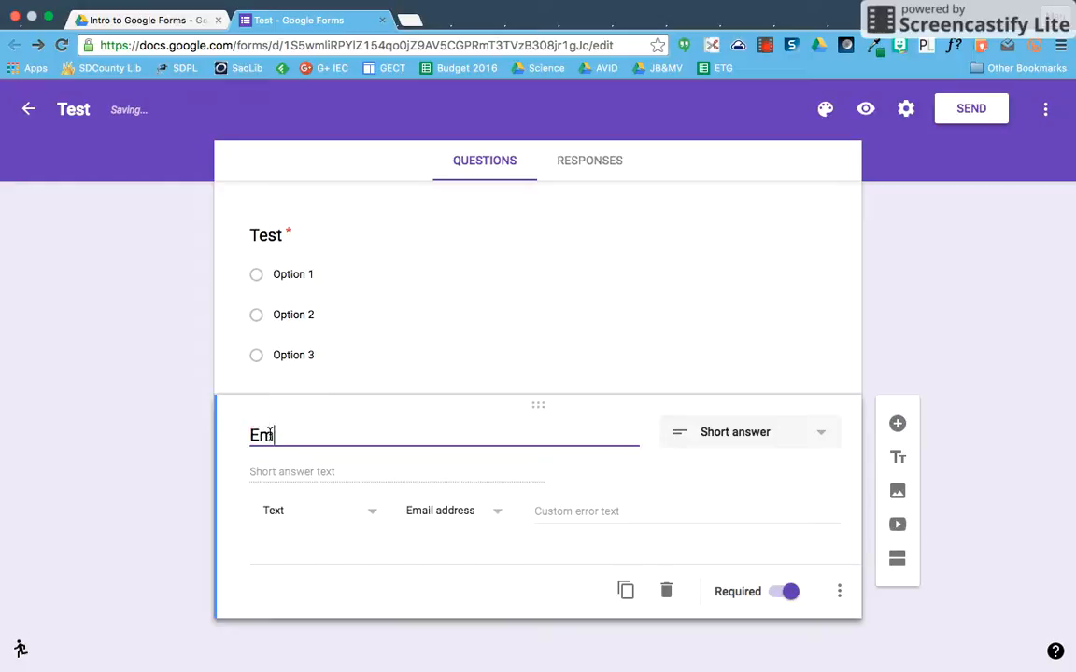
{"action": "type", "text": "ail address"}
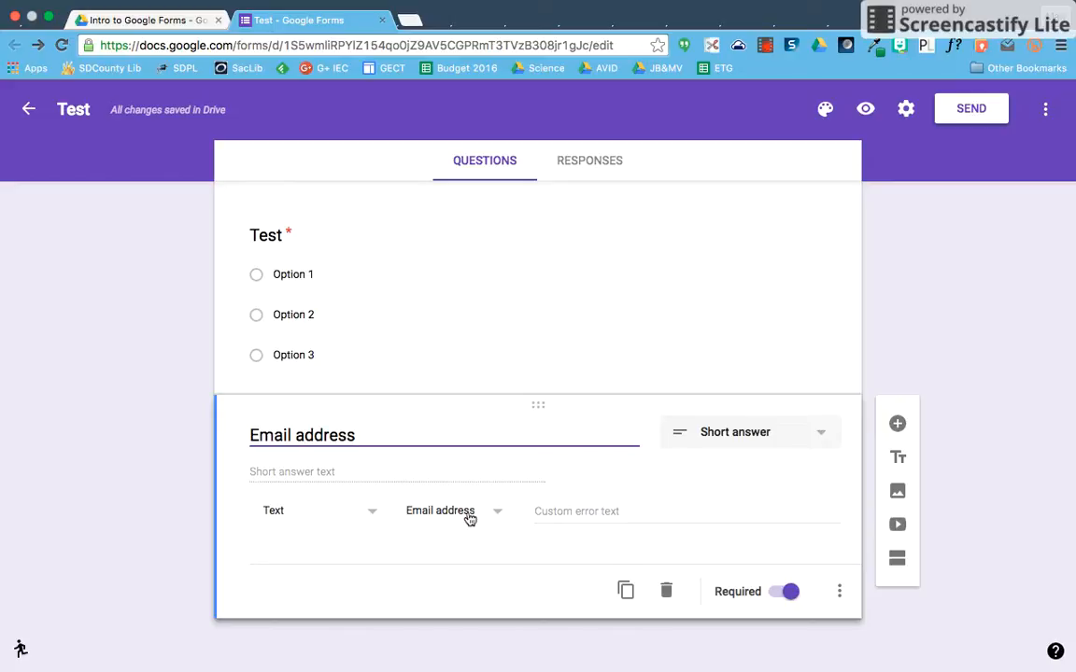
{"action": "left_click", "coordinate": [565, 512]}
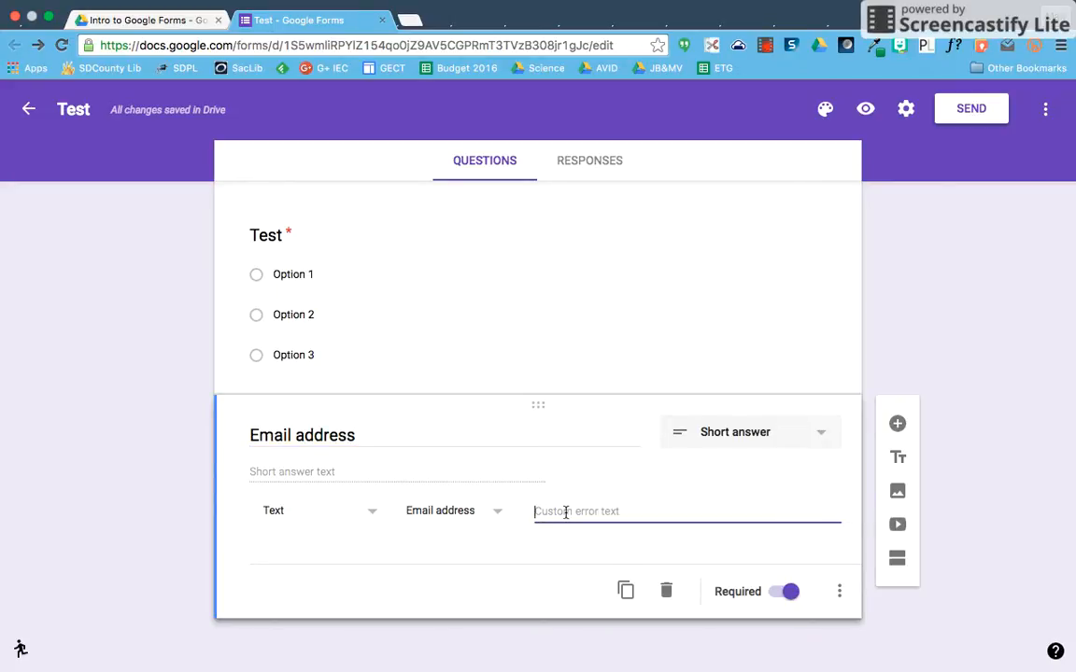
{"action": "type", "text": "Please enter a valid email address"}
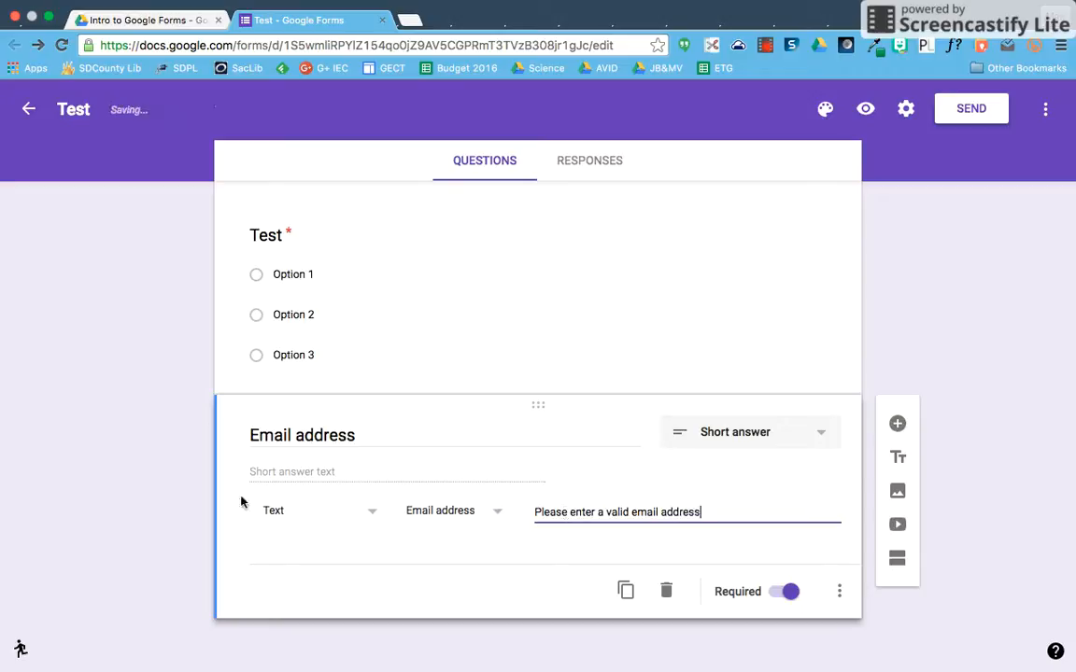
{"action": "left_click", "coordinate": [175, 500]}
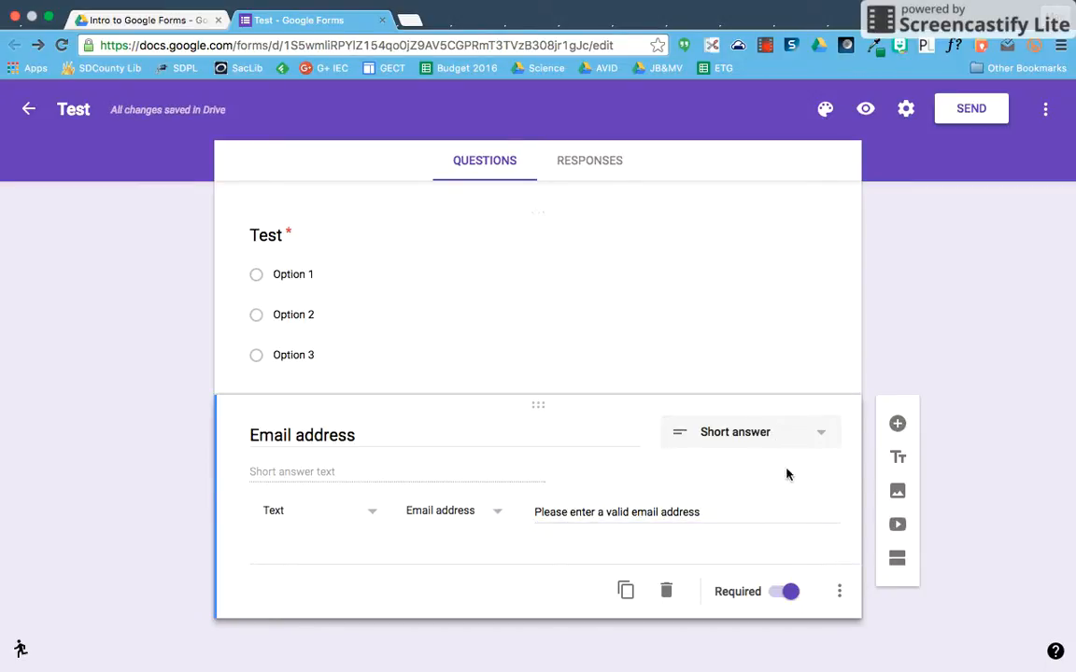
{"action": "left_click", "coordinate": [791, 592]}
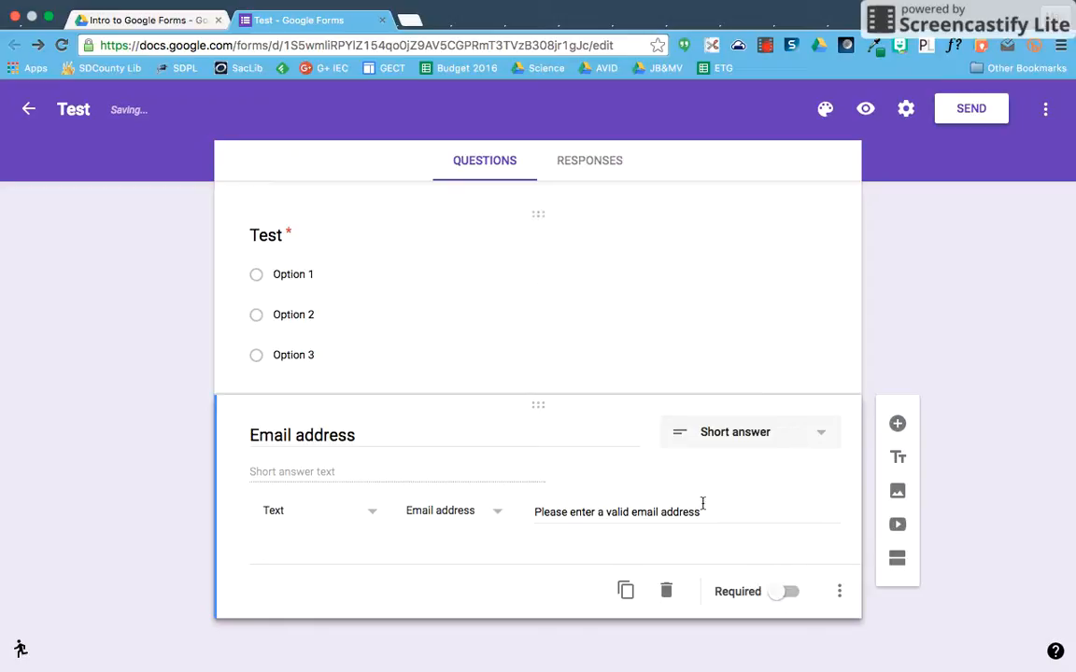
- Add a required Paragraph question titled 'Test question 2'
{"action": "left_click", "coordinate": [897, 424]}
{"action": "left_click", "coordinate": [741, 442]}
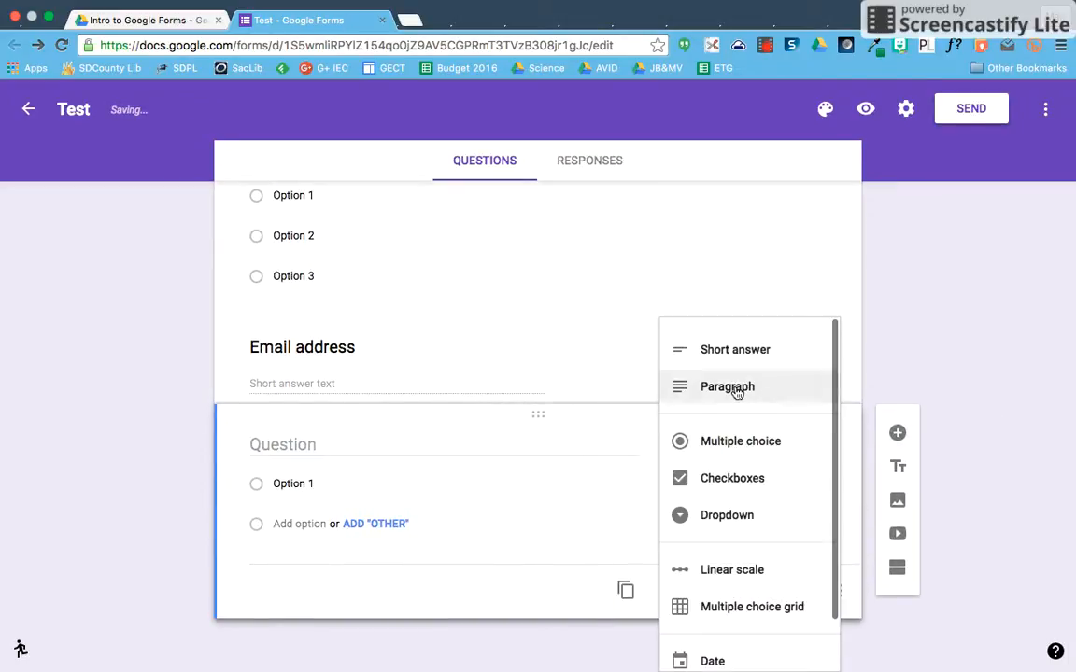
{"action": "left_click", "coordinate": [737, 386]}
{"action": "left_click", "coordinate": [297, 473]}
{"action": "type", "text": "Test qe"}
{"action": "type", "text": "ust"}
{"action": "key", "text": "BackSpace"}
{"action": "key", "text": "BackSpace"}
{"action": "key", "text": "BackSpace"}
{"action": "key", "text": "BackSpace"}
{"action": "type", "text": "uestion 2"}
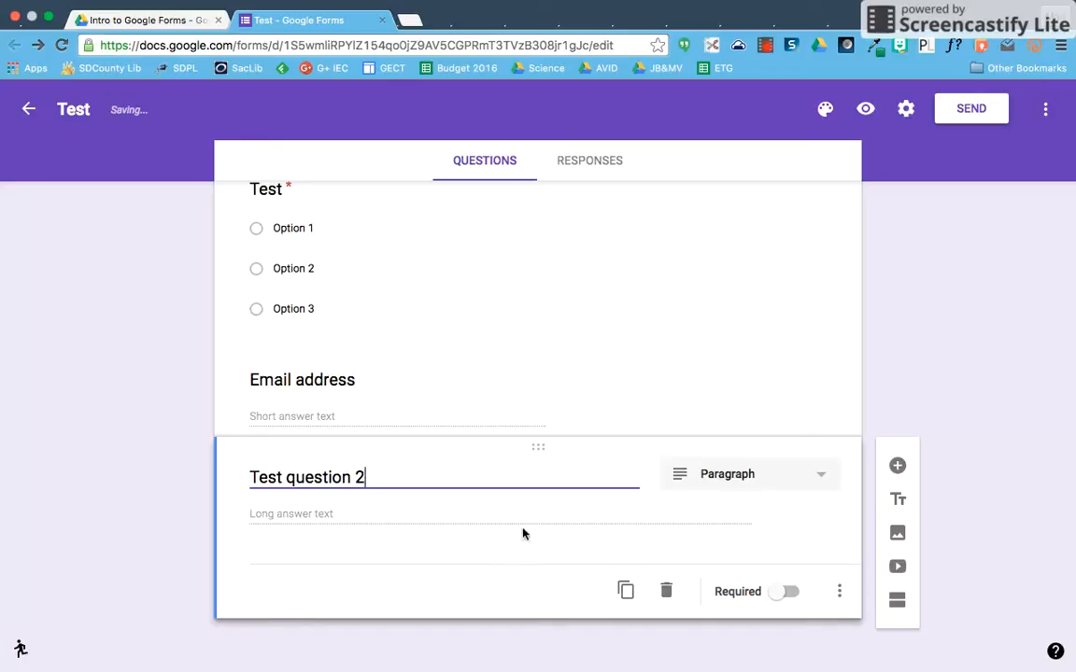
{"action": "left_click", "coordinate": [787, 592]}
- Add response validation with a minimum character count of 140
{"action": "left_click", "coordinate": [840, 595]}
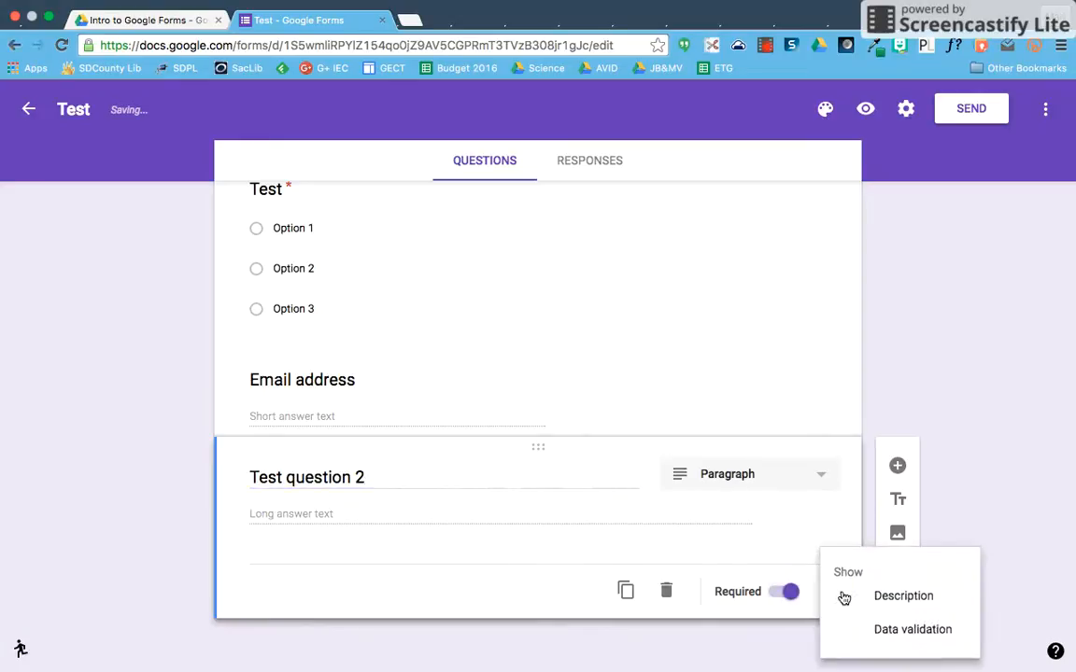
{"action": "left_click", "coordinate": [828, 629]}
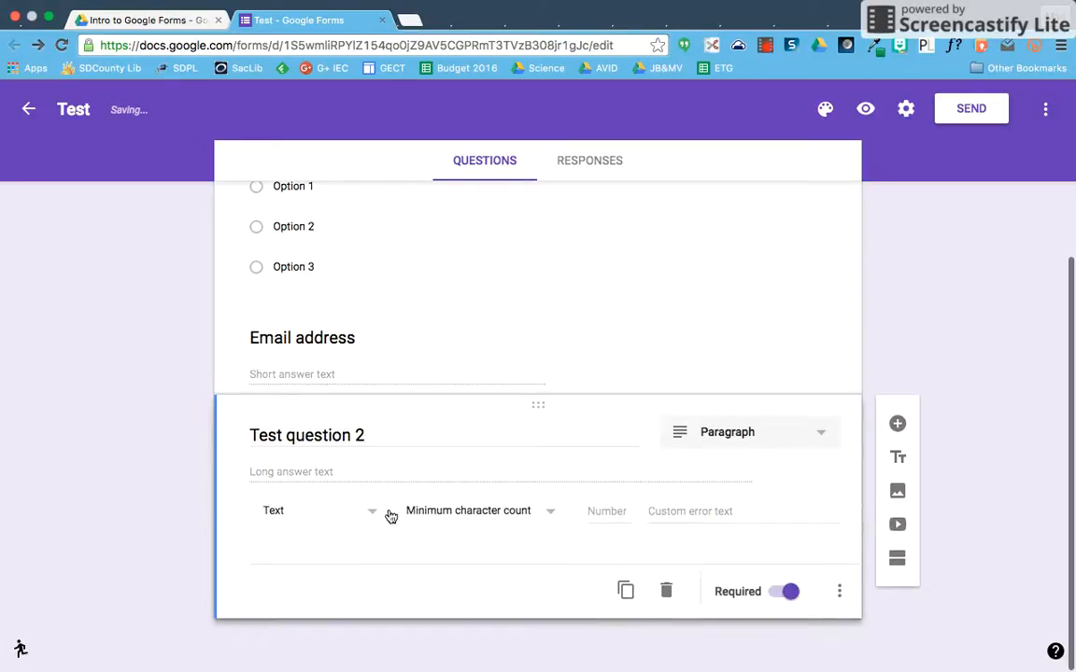
{"action": "left_click", "coordinate": [450, 512]}
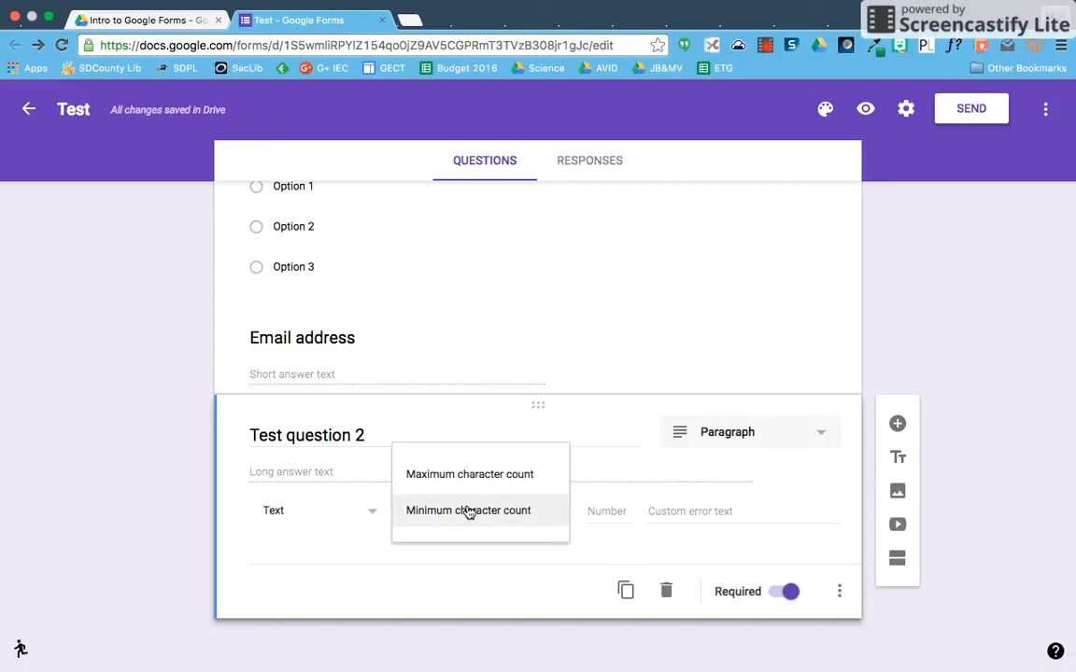
{"action": "left_click", "coordinate": [468, 511]}
{"action": "type", "text": "140"}
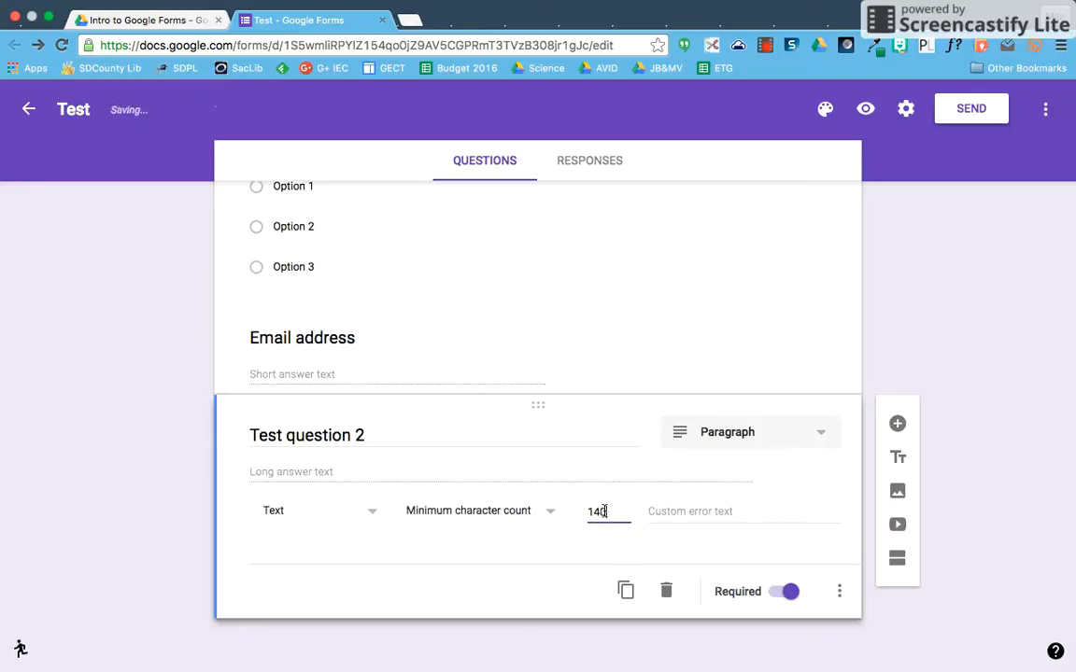
{"action": "left_click", "coordinate": [694, 513]}
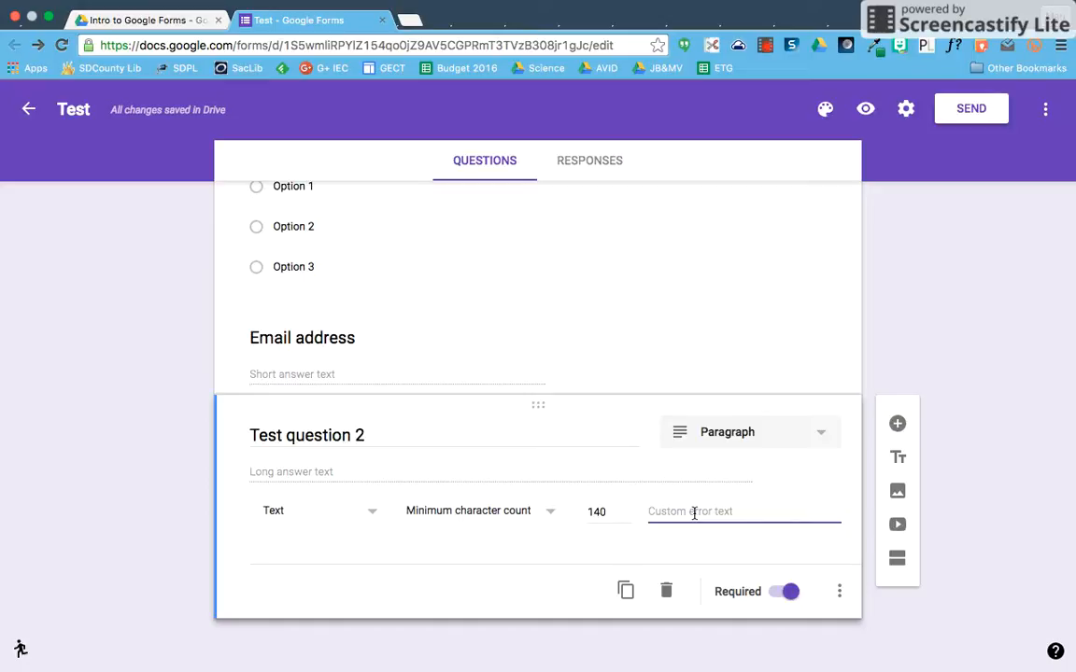
{"action": "left_click", "coordinate": [932, 348]}
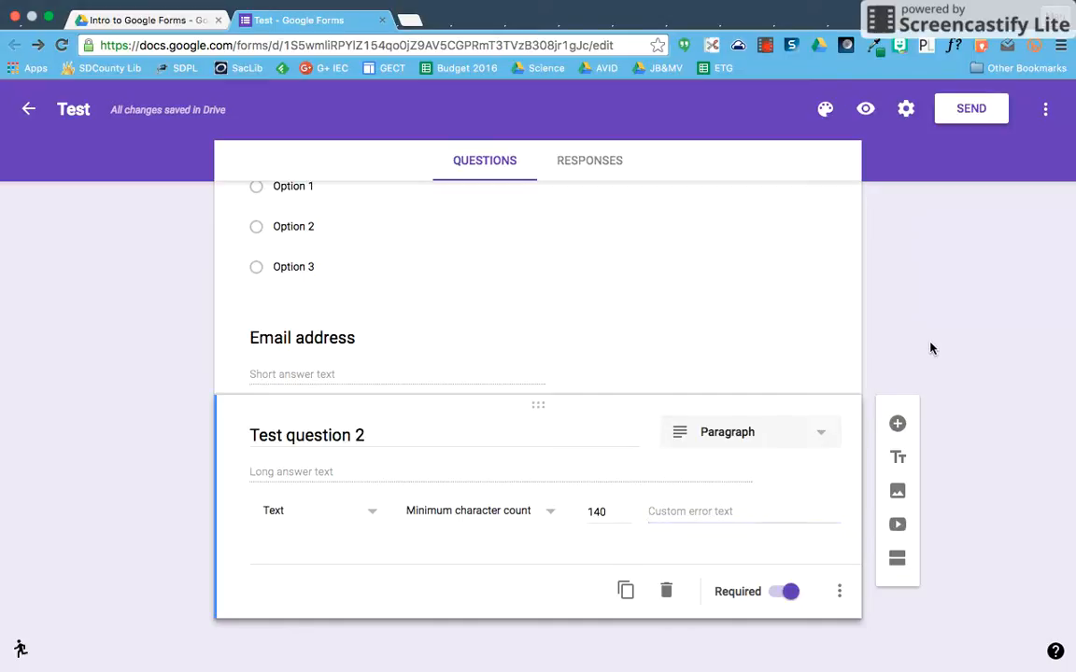
- Add an 'Example Title' heading block and move it above Test question 2
{"action": "scroll", "coordinate": [713, 356], "scroll_direction": "up", "scroll_amount": 2}
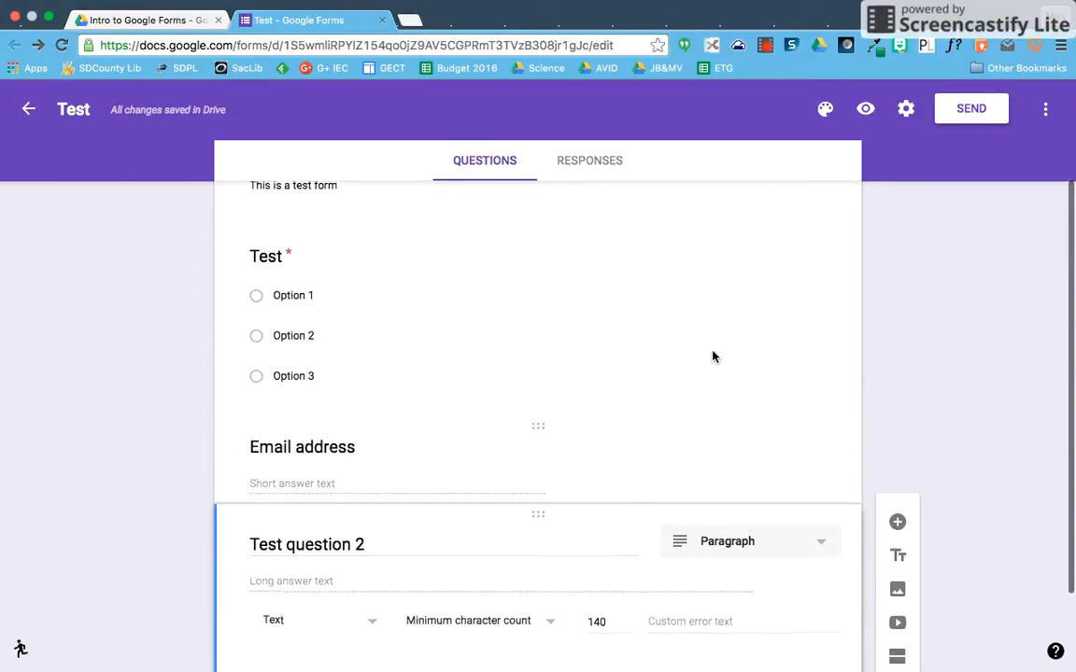
{"action": "scroll", "coordinate": [715, 356], "scroll_direction": "down", "scroll_amount": 2}
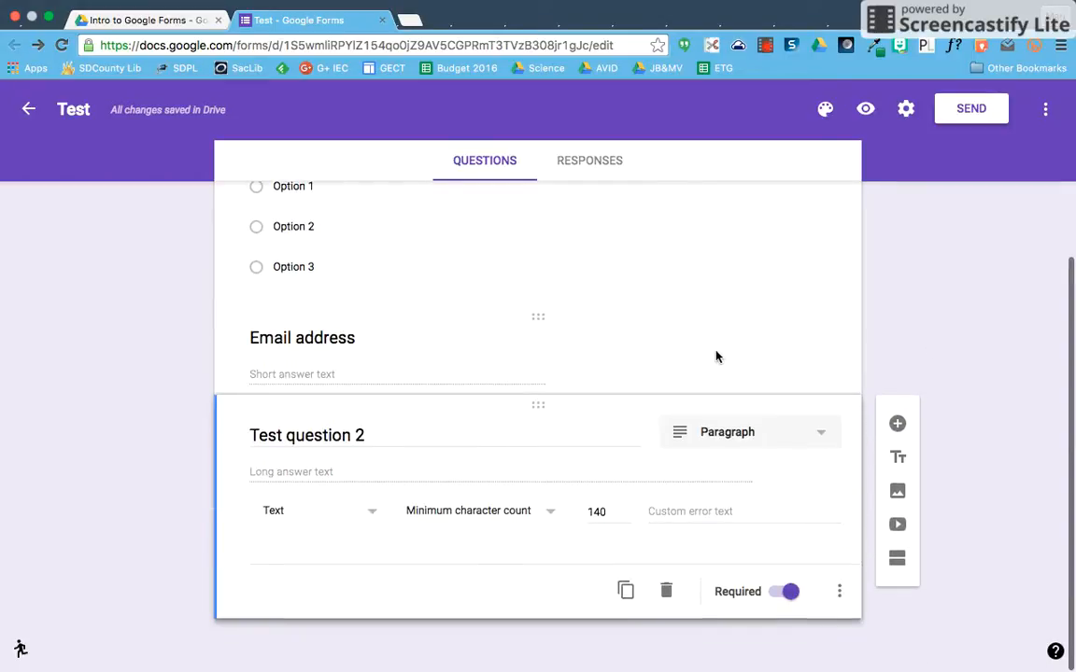
{"action": "left_click", "coordinate": [902, 458]}
{"action": "triple_click", "coordinate": [316, 539]}
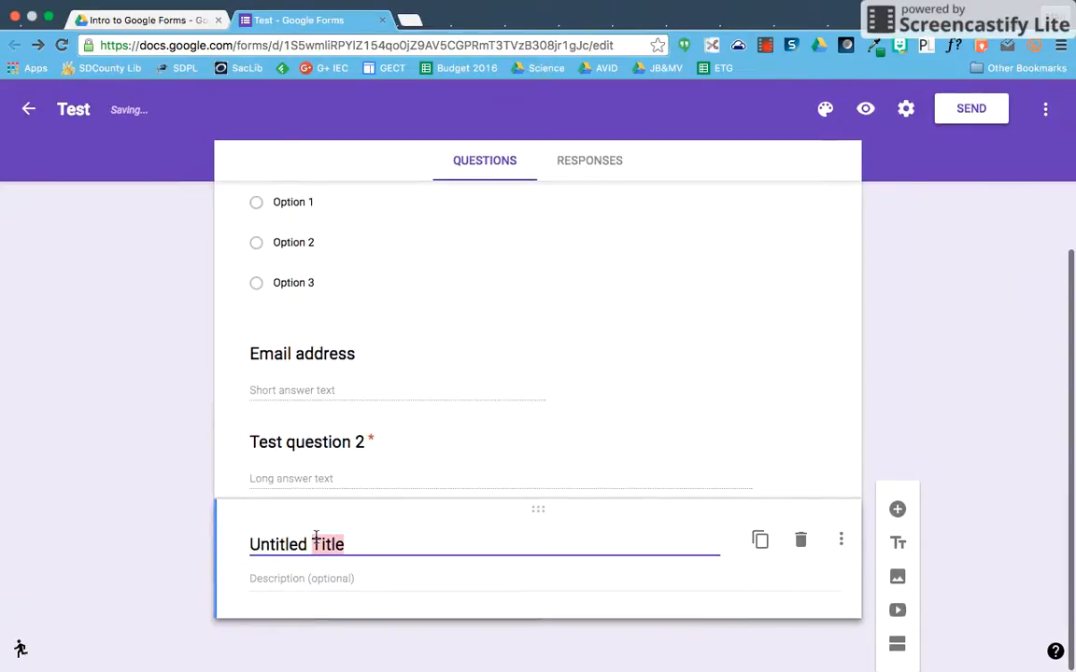
{"action": "type", "text": "Example Title"}
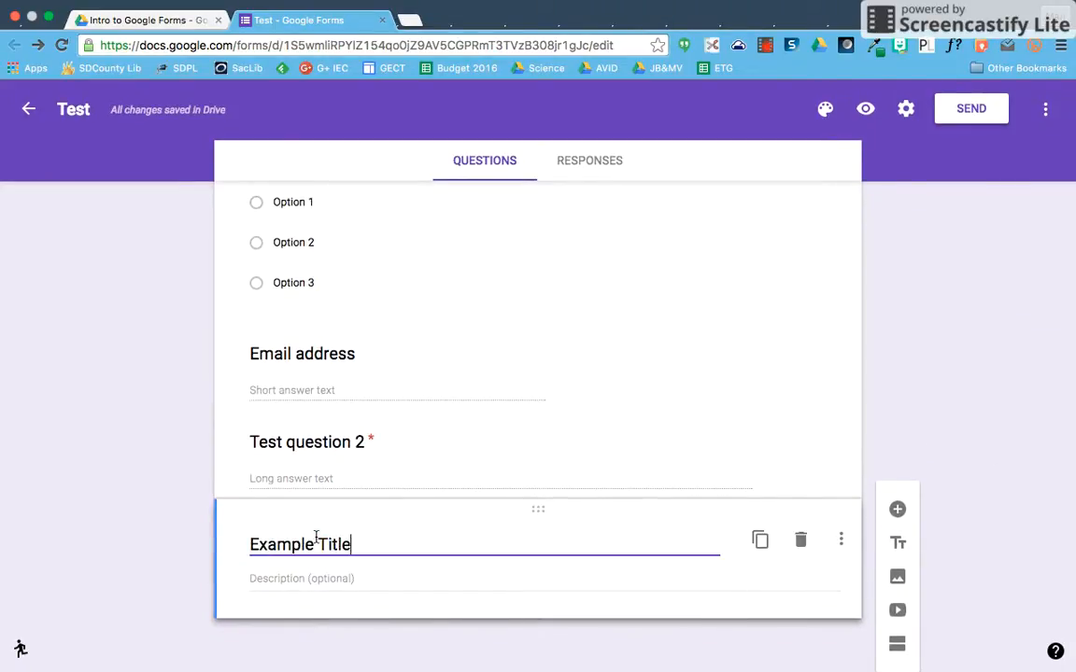
{"action": "left_click_drag", "start_coordinate": [546, 514], "coordinate": [551, 416]}
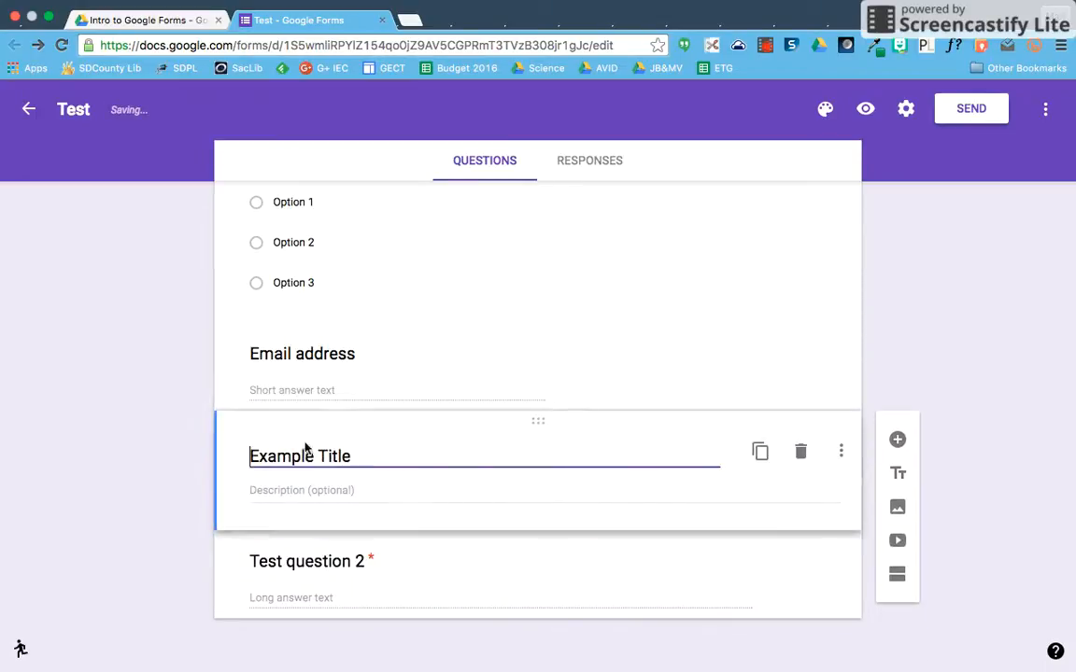
{"action": "left_click", "coordinate": [898, 541]}
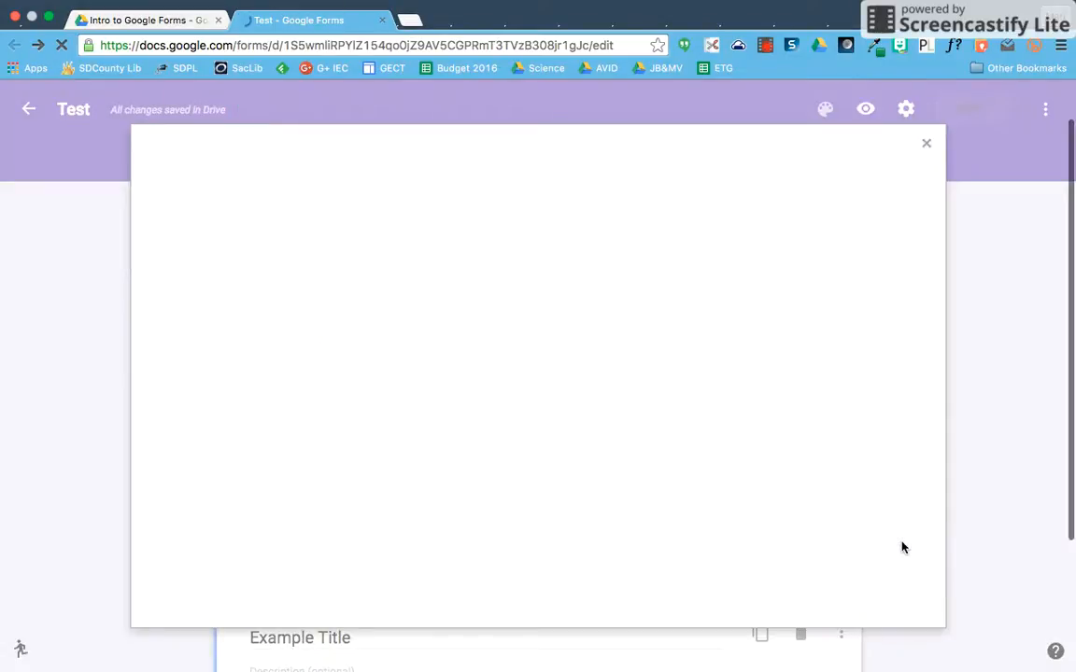
{"action": "left_click", "coordinate": [929, 151]}
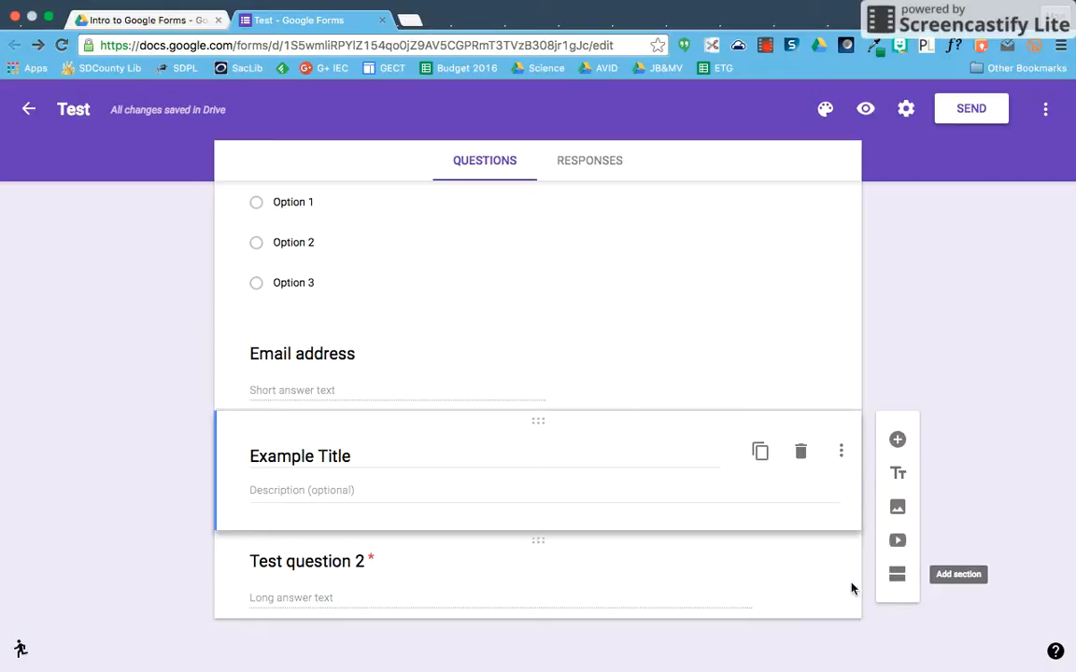
- Insert a new section titled 'Section 2' after the Example Title block
{"action": "left_click", "coordinate": [898, 575]}
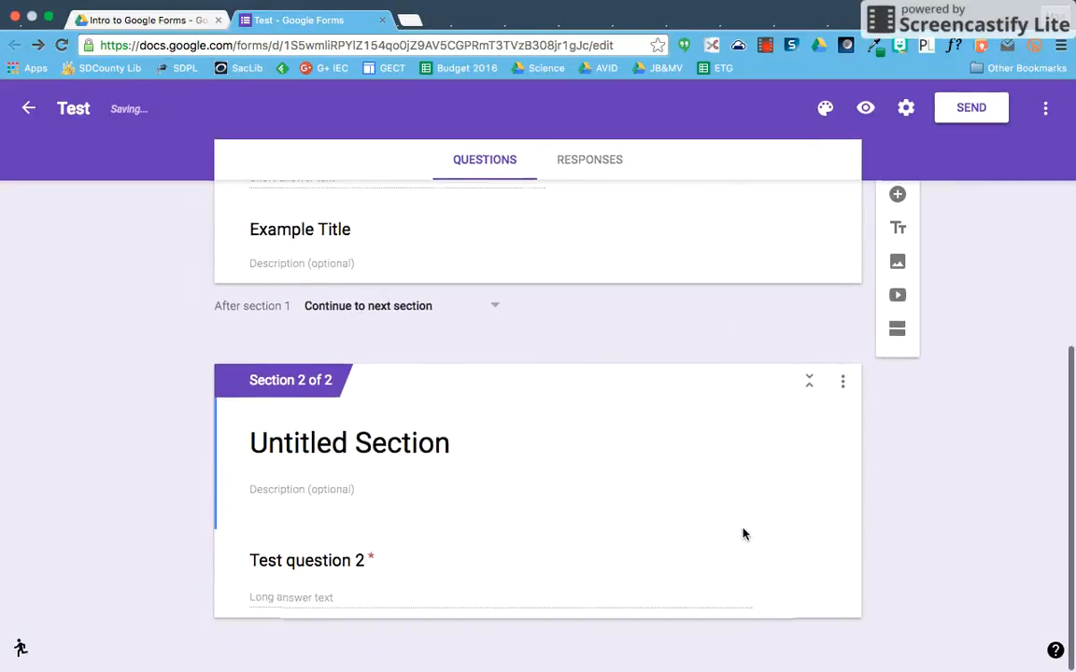
{"action": "left_click", "coordinate": [414, 442]}
{"action": "type", "text": "Section 2"}
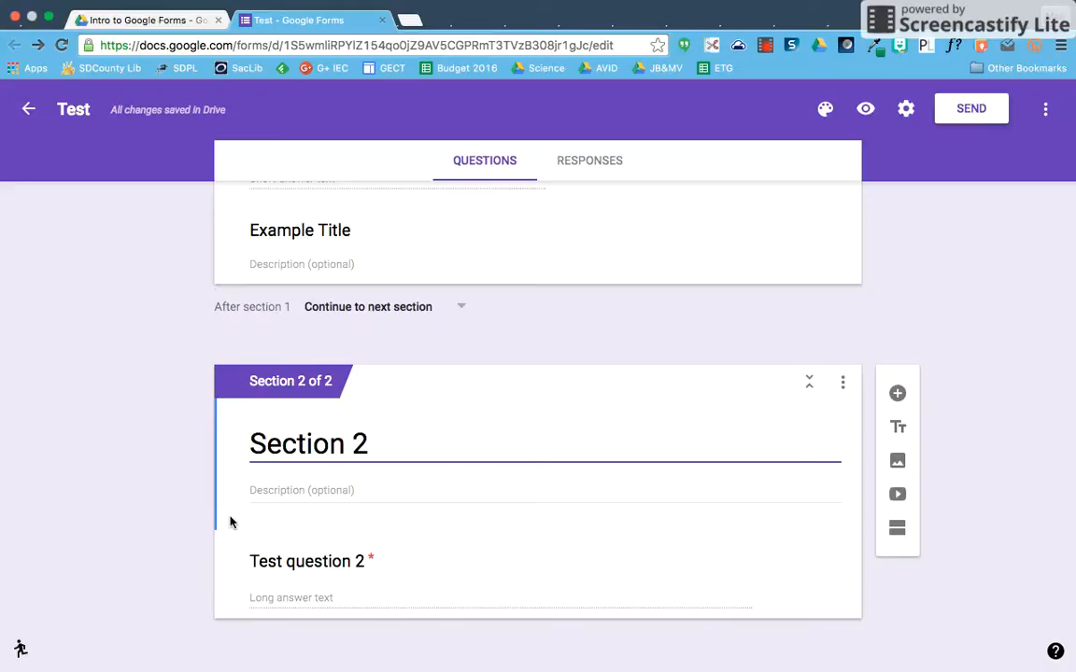
{"action": "scroll", "coordinate": [394, 425], "scroll_direction": "up", "scroll_amount": 1}
{"action": "scroll", "coordinate": [394, 425], "scroll_direction": "down", "scroll_amount": 1}
{"action": "scroll", "coordinate": [601, 526], "scroll_direction": "up", "scroll_amount": 5}
{"action": "scroll", "coordinate": [601, 524], "scroll_direction": "up", "scroll_amount": 5}
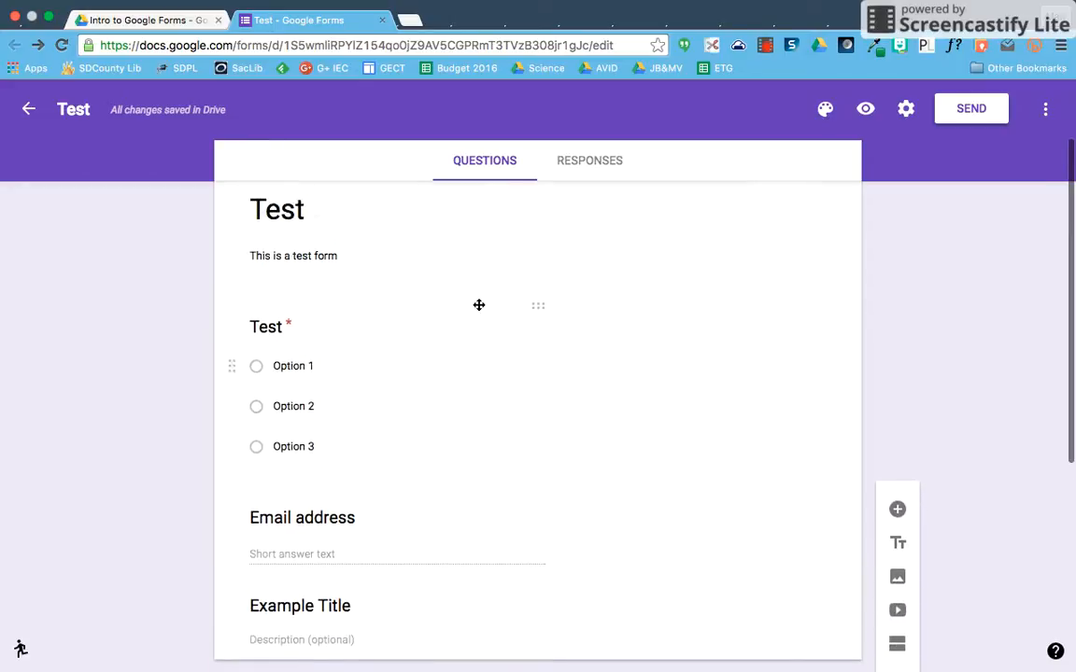
{"action": "scroll", "coordinate": [579, 274], "scroll_direction": "up", "scroll_amount": 2}
{"action": "scroll", "coordinate": [579, 273], "scroll_direction": "down", "scroll_amount": 4}
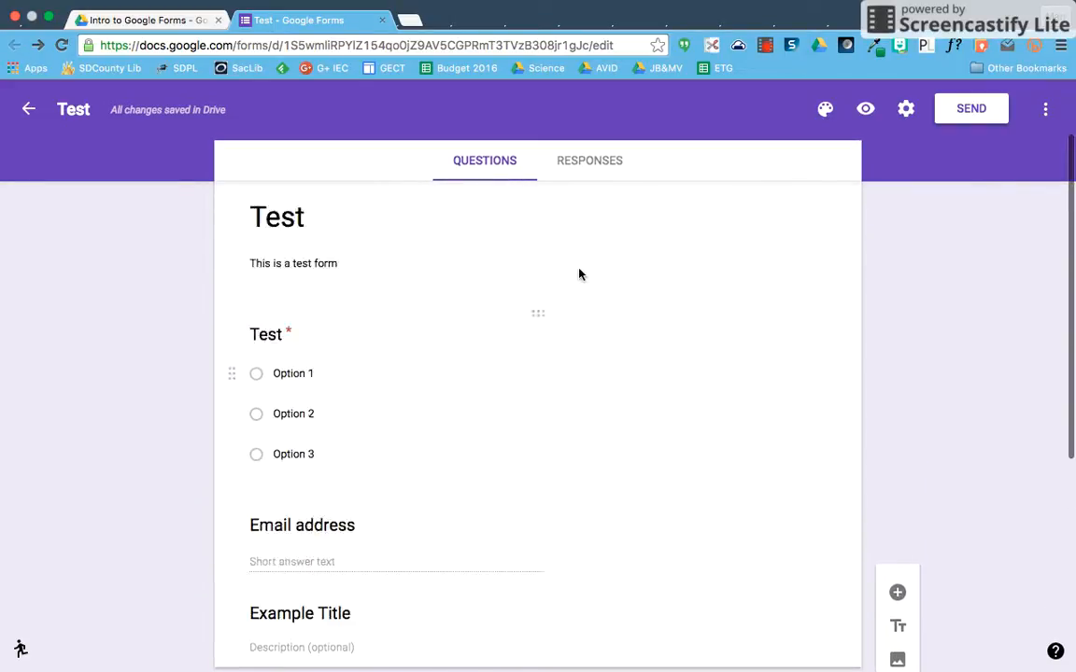
{"action": "scroll", "coordinate": [787, 184], "scroll_direction": "up", "scroll_amount": 4}
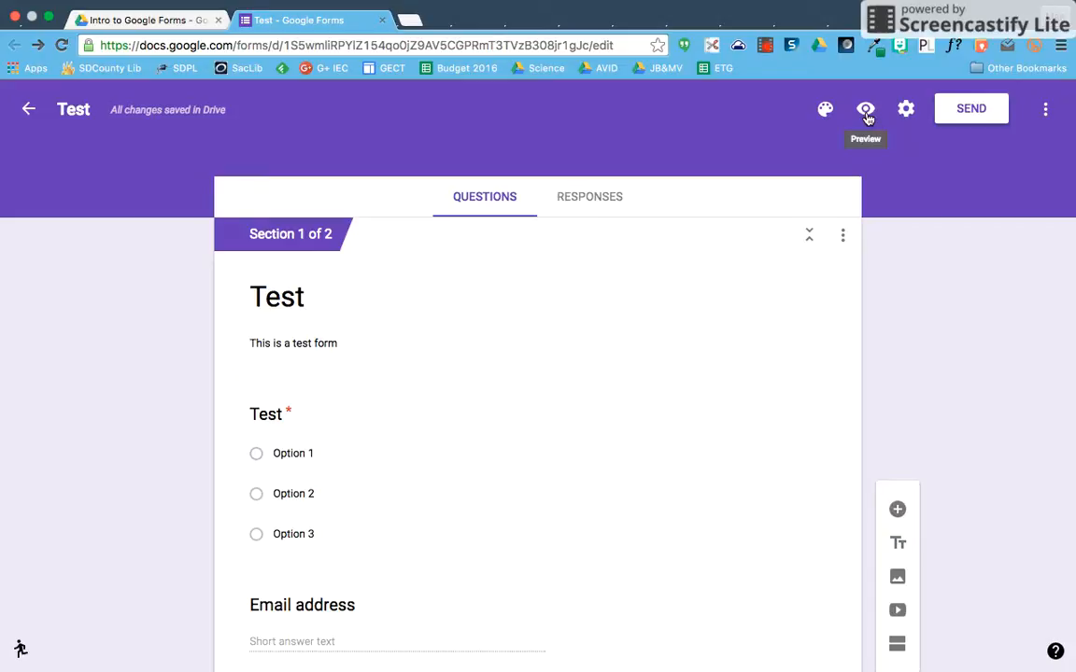
- Preview the form and select Option 2 for the Test question
{"action": "left_click", "coordinate": [867, 113]}
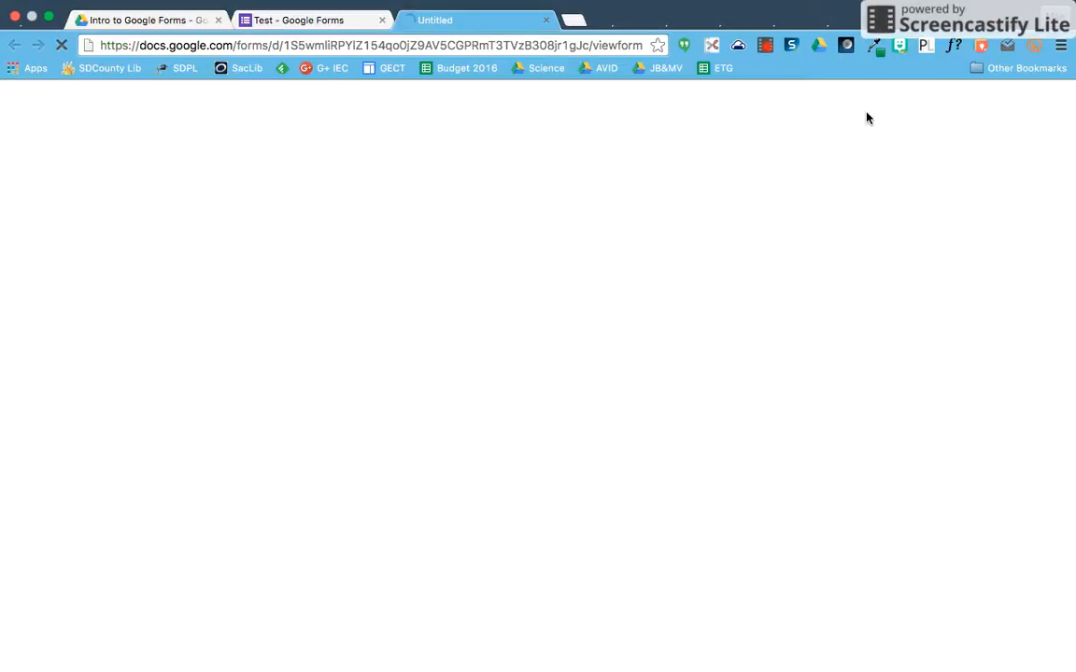
{"action": "scroll", "coordinate": [818, 342], "scroll_direction": "down", "scroll_amount": 1}
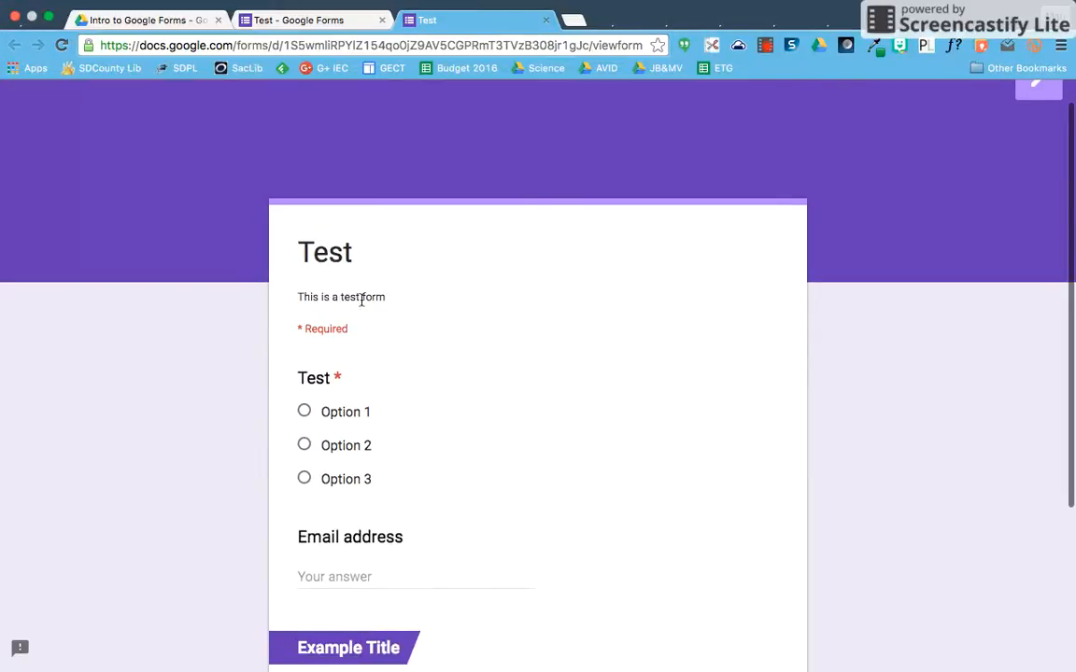
{"action": "scroll", "coordinate": [455, 399], "scroll_direction": "down", "scroll_amount": 2}
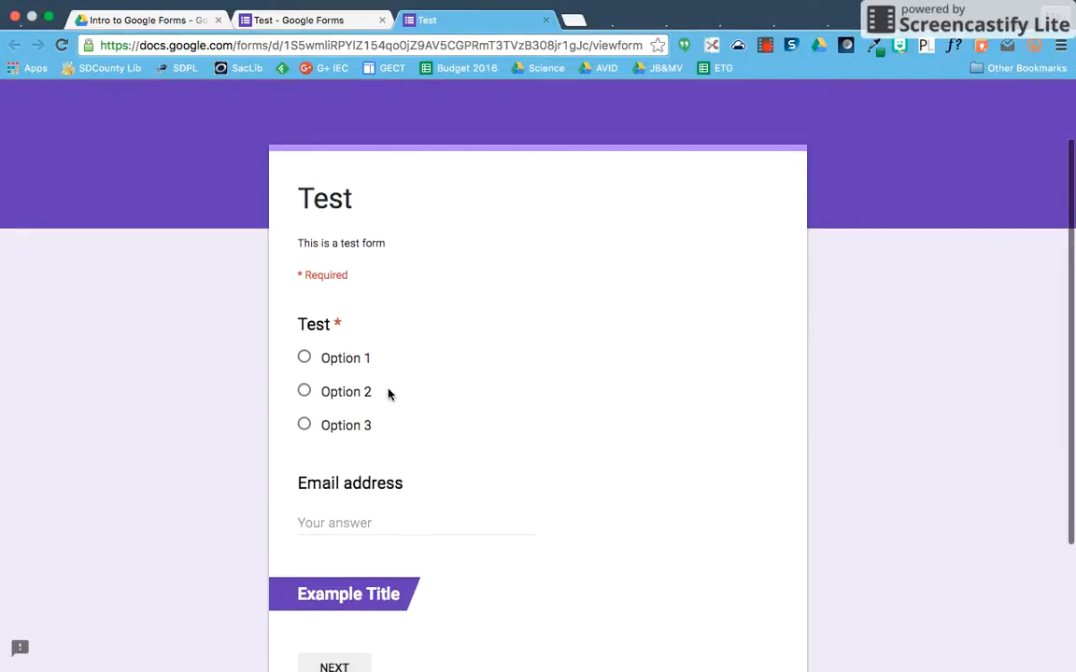
{"action": "left_click", "coordinate": [344, 393]}
- Fill in a valid email address in the Email address field, replacing a mistyped entry
{"action": "scroll", "coordinate": [413, 417], "scroll_direction": "down", "scroll_amount": 2}
{"action": "left_click", "coordinate": [358, 450]}
{"action": "scroll", "coordinate": [358, 453], "scroll_direction": "down", "scroll_amount": 3}
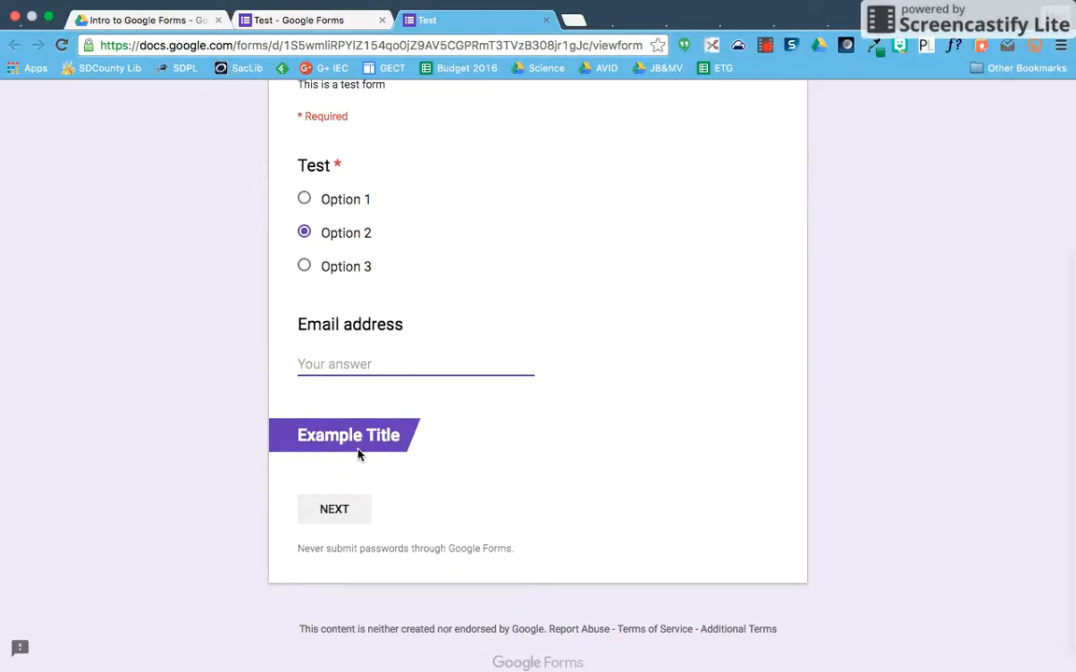
{"action": "type", "text": "kaf"}
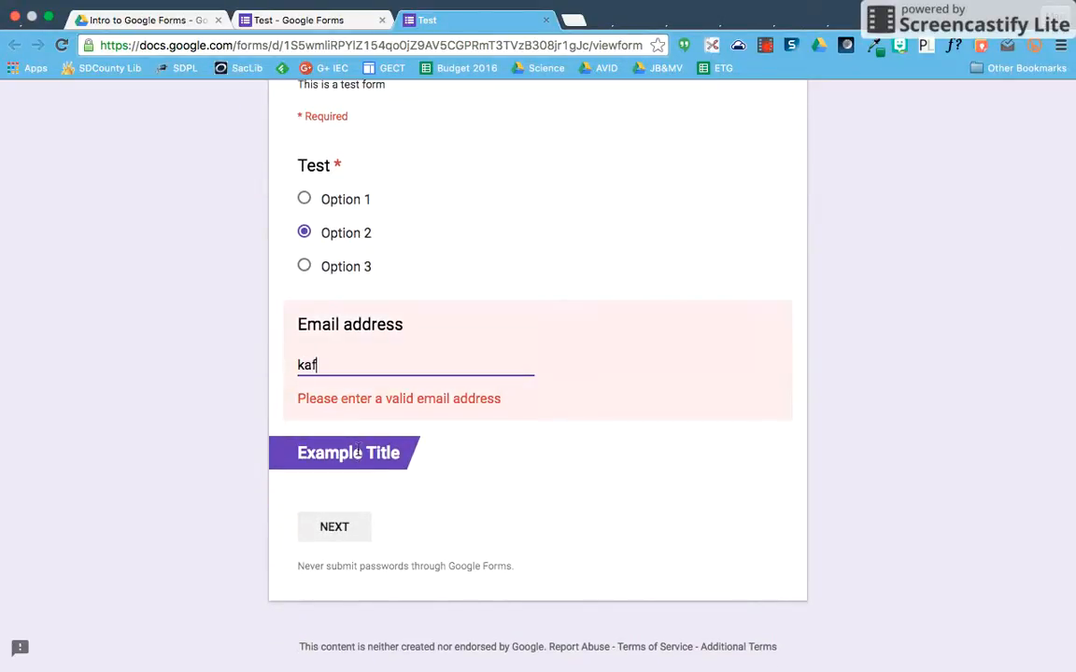
{"action": "key", "text": "BackSpace"}
{"action": "key", "text": "BackSpace"}
{"action": "key", "text": "BackSpace"}
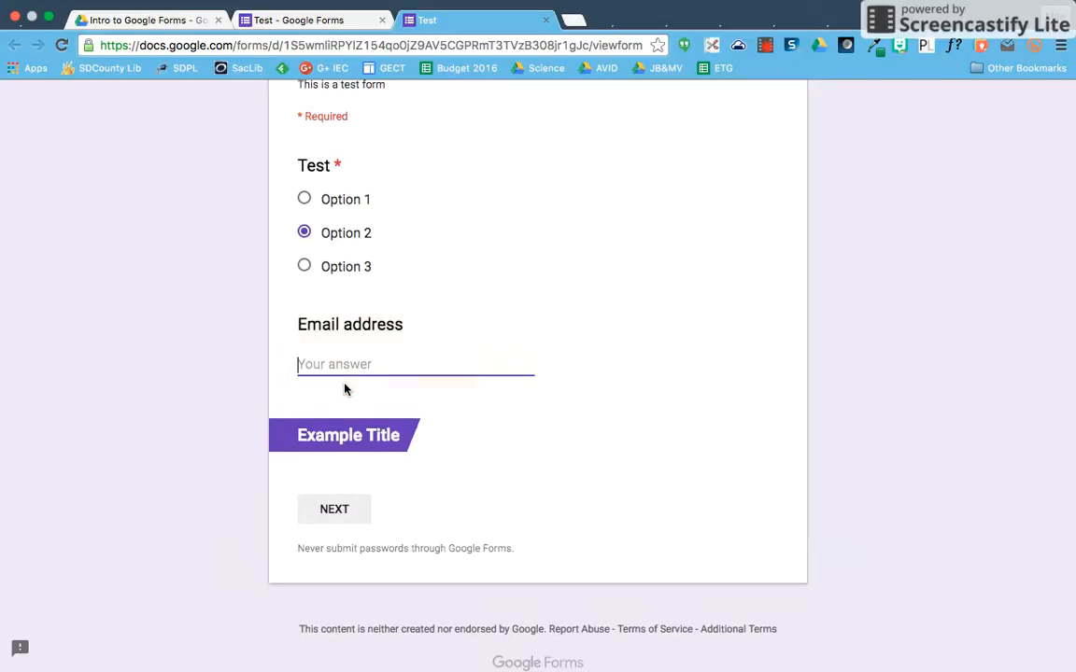
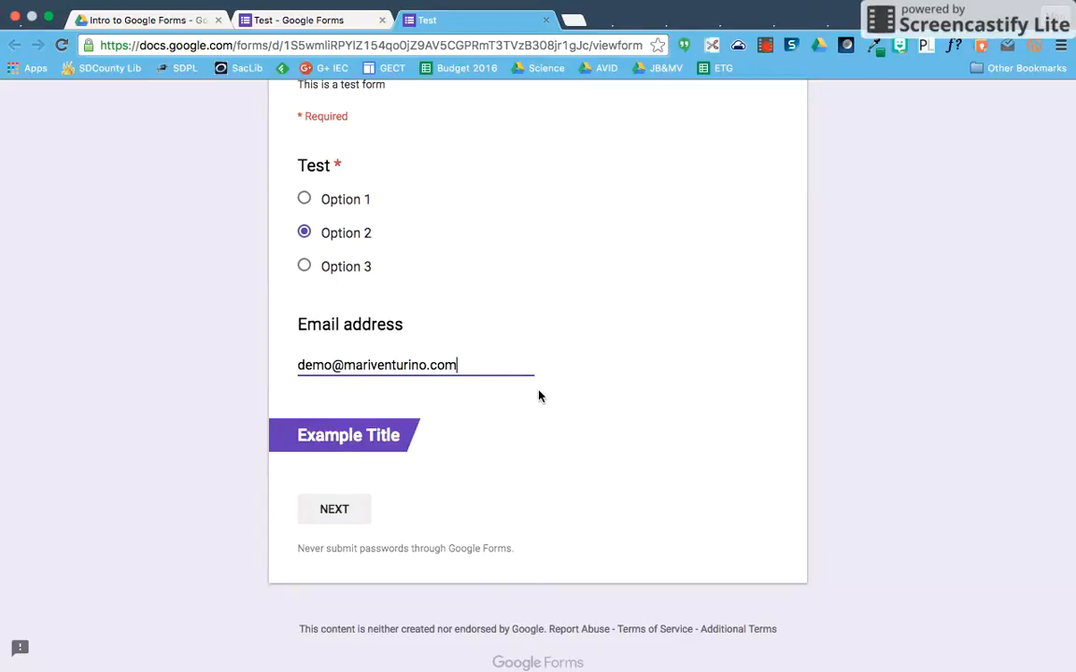
{"action": "scroll", "coordinate": [598, 442], "scroll_direction": "down", "scroll_amount": 1}
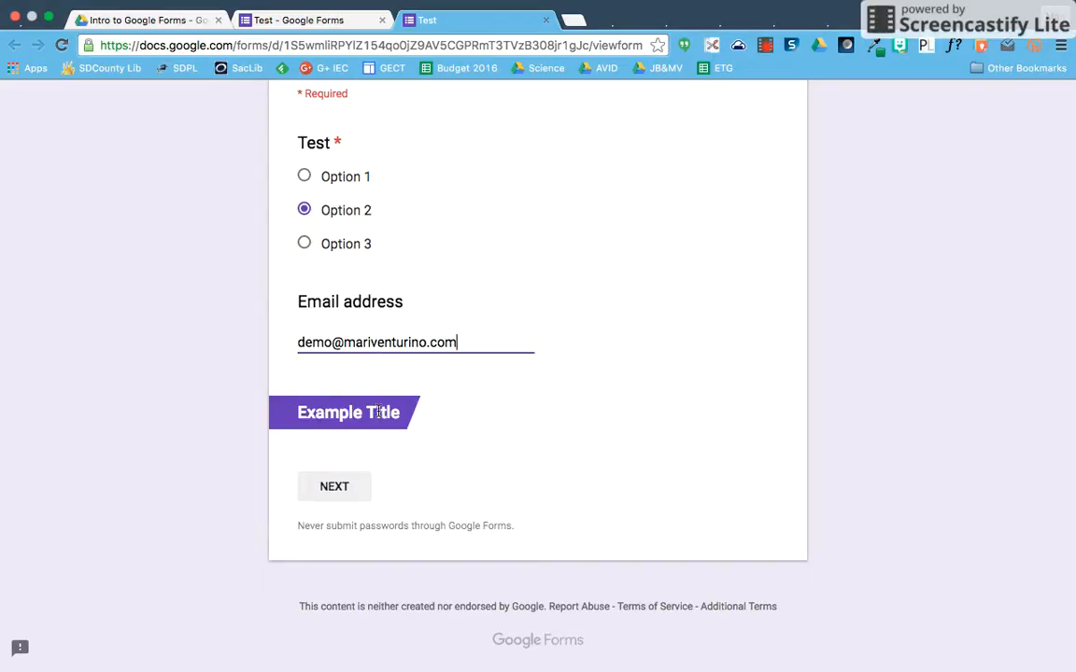
- Move to Section 2 of the preview and answer Test question 2 with 'Write in at least 140 characters.'
{"action": "left_click", "coordinate": [336, 487]}
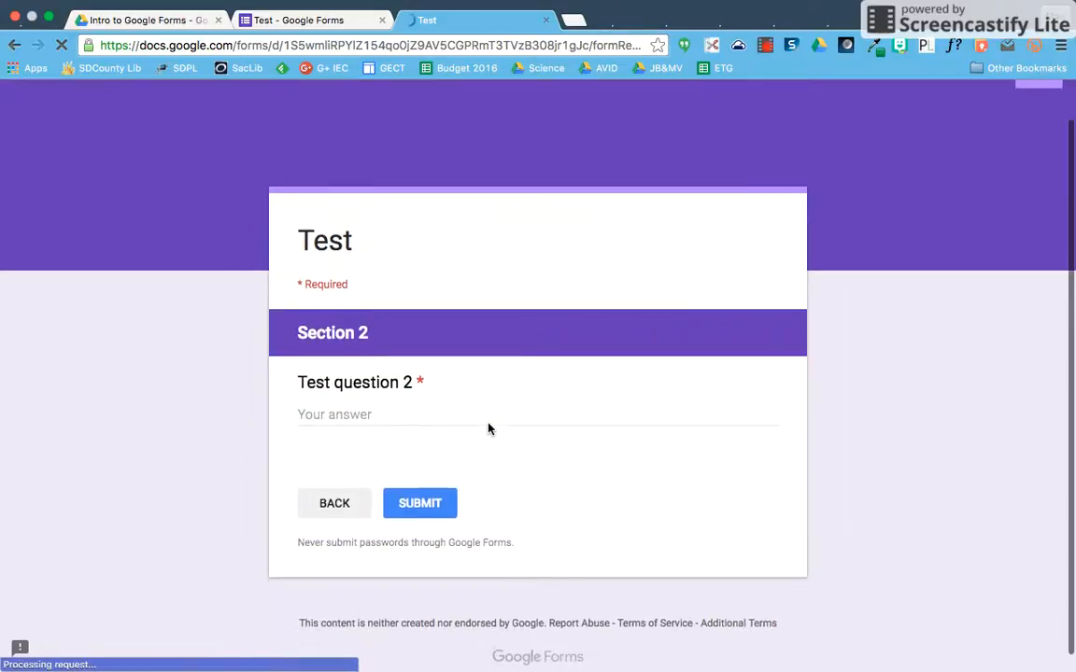
{"action": "left_click", "coordinate": [358, 410]}
{"action": "type", "text": "Write "}
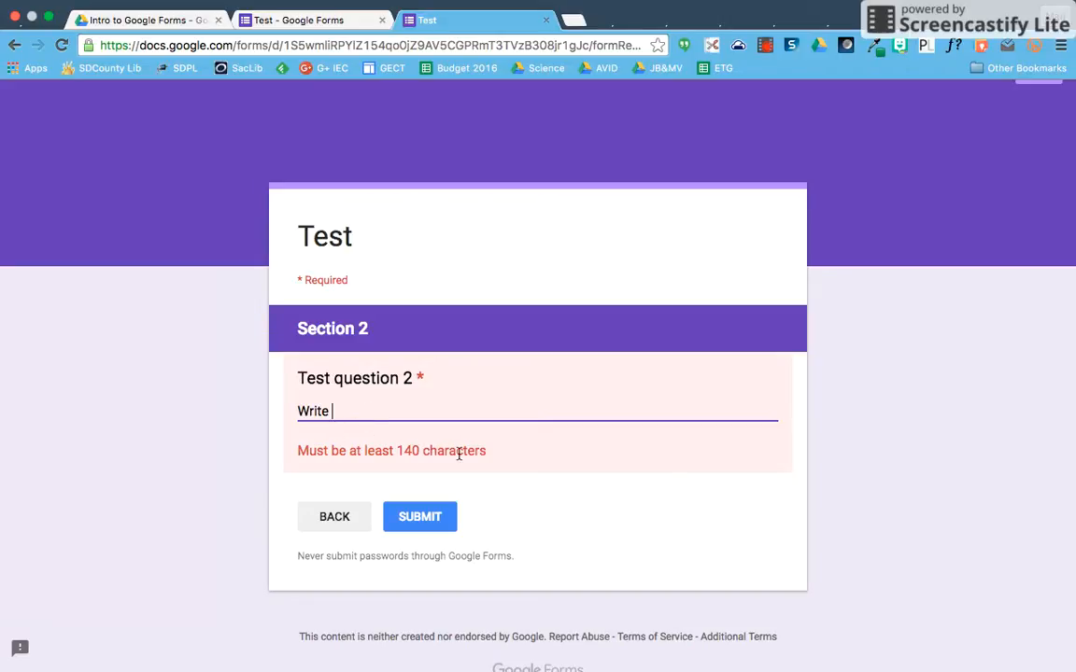
{"action": "type", "text": "in at least 140 characters"}
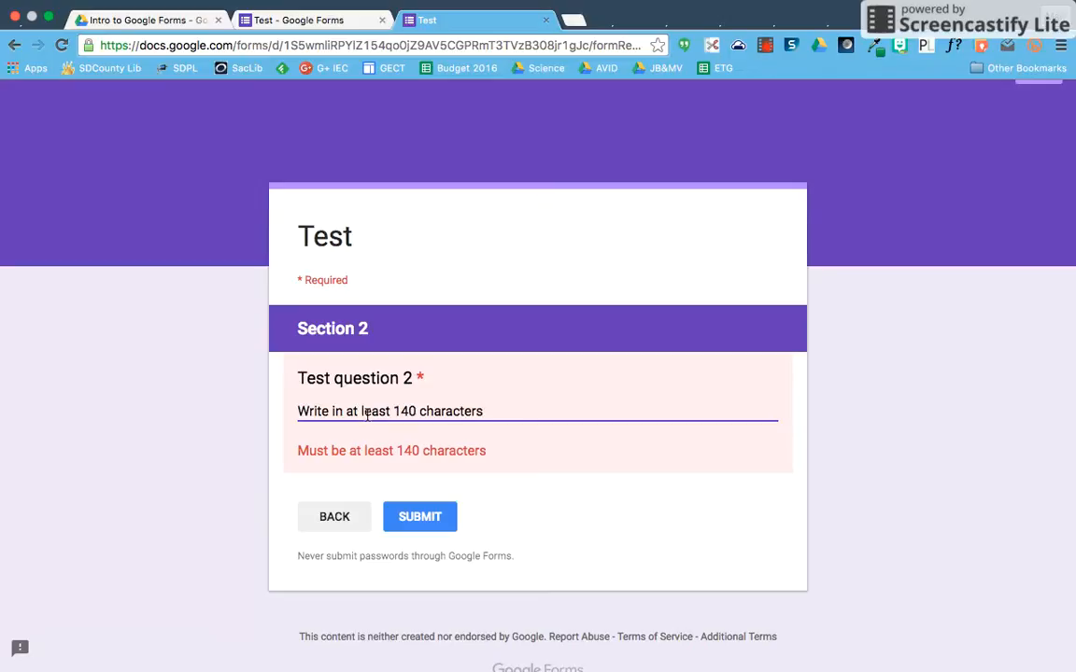
{"action": "type", "text": "."}
- Back in the editor, delete Section 2 along with its Test question 2
{"action": "left_click", "coordinate": [328, 22]}
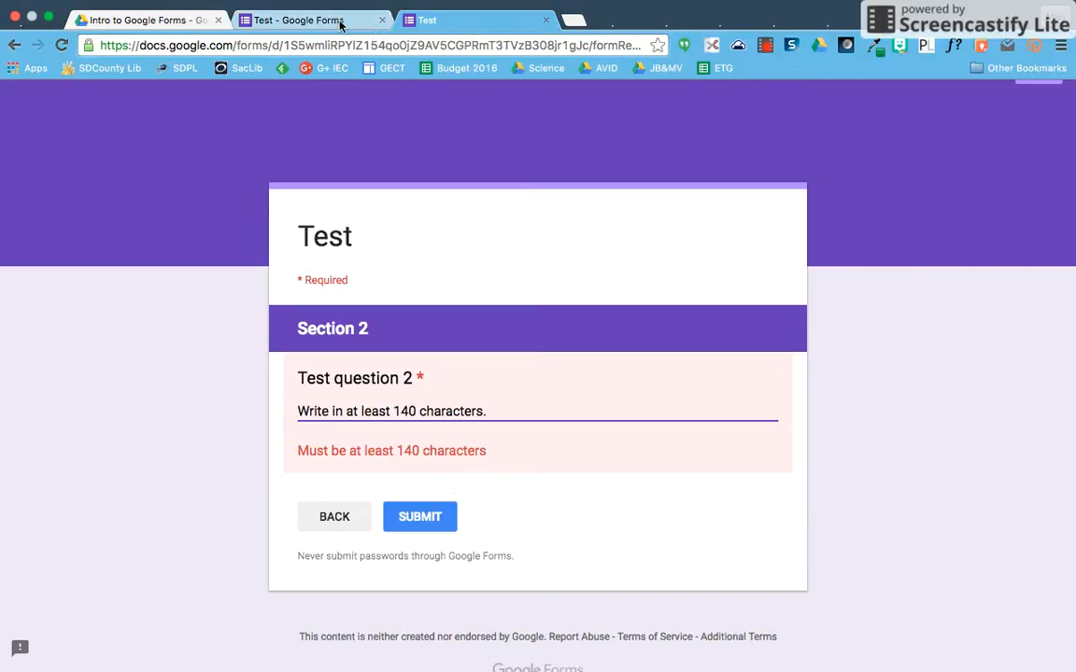
{"action": "scroll", "coordinate": [509, 357], "scroll_direction": "down", "scroll_amount": 5}
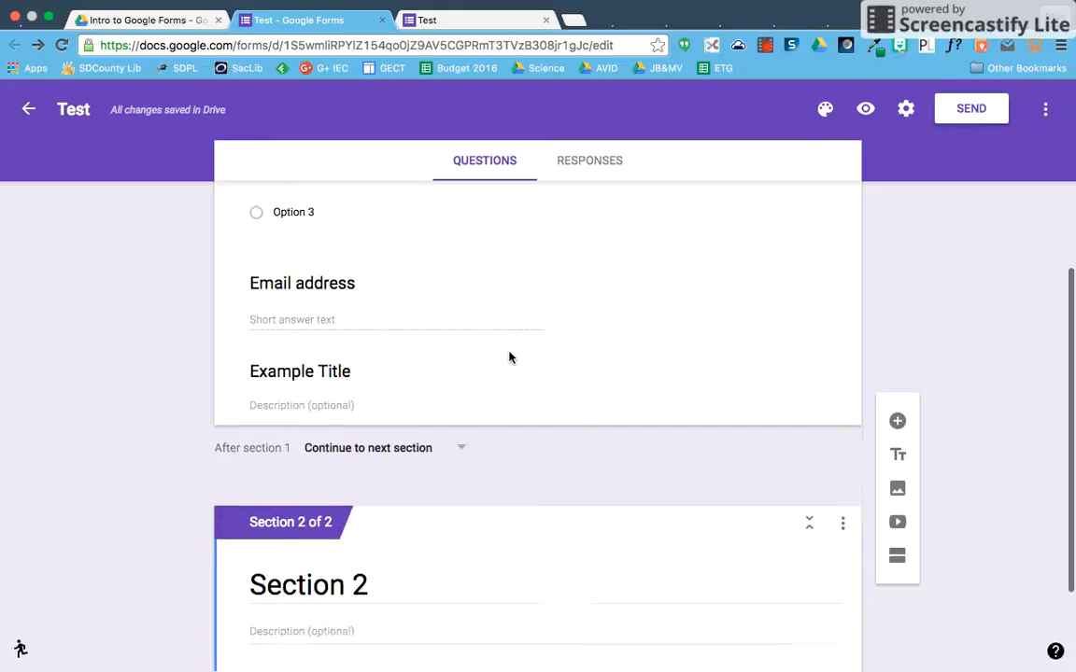
{"action": "left_click", "coordinate": [524, 565]}
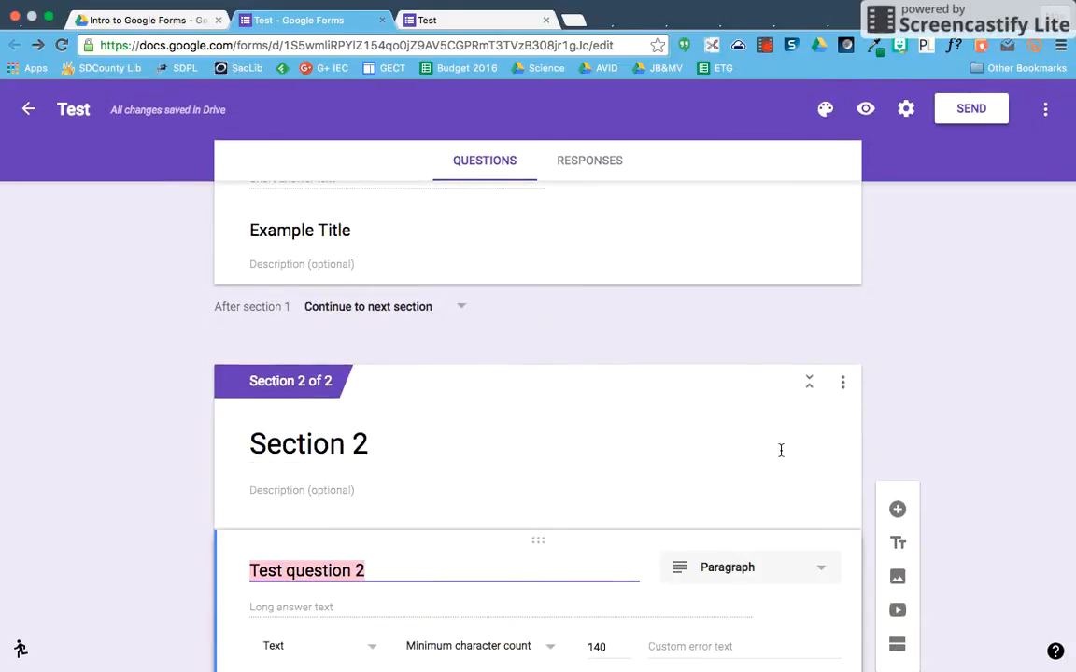
{"action": "left_click", "coordinate": [843, 383]}
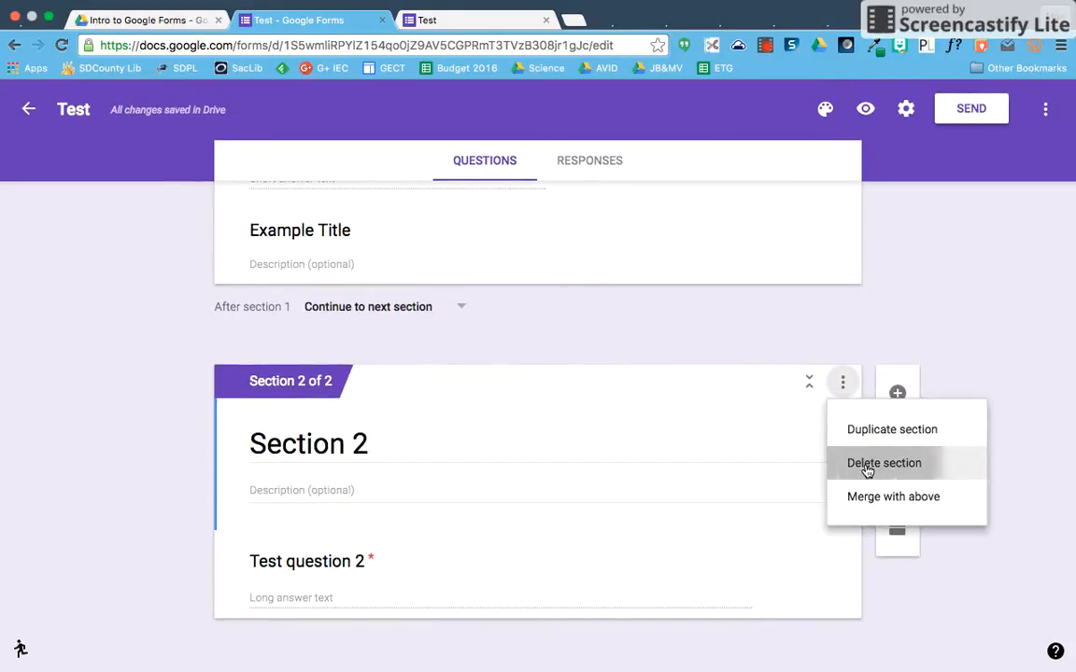
{"action": "left_click", "coordinate": [864, 461]}
- Drag the Example Title block above the Email address question, then return to the preview
{"action": "left_click", "coordinate": [504, 432]}
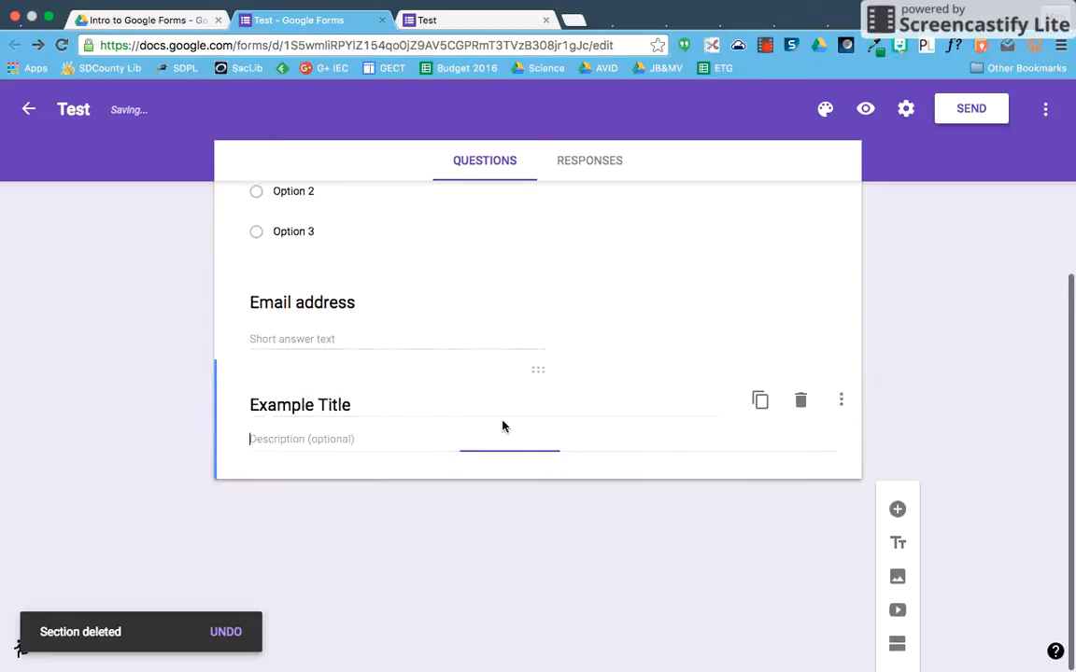
{"action": "left_click_drag", "start_coordinate": [534, 489], "coordinate": [532, 385]}
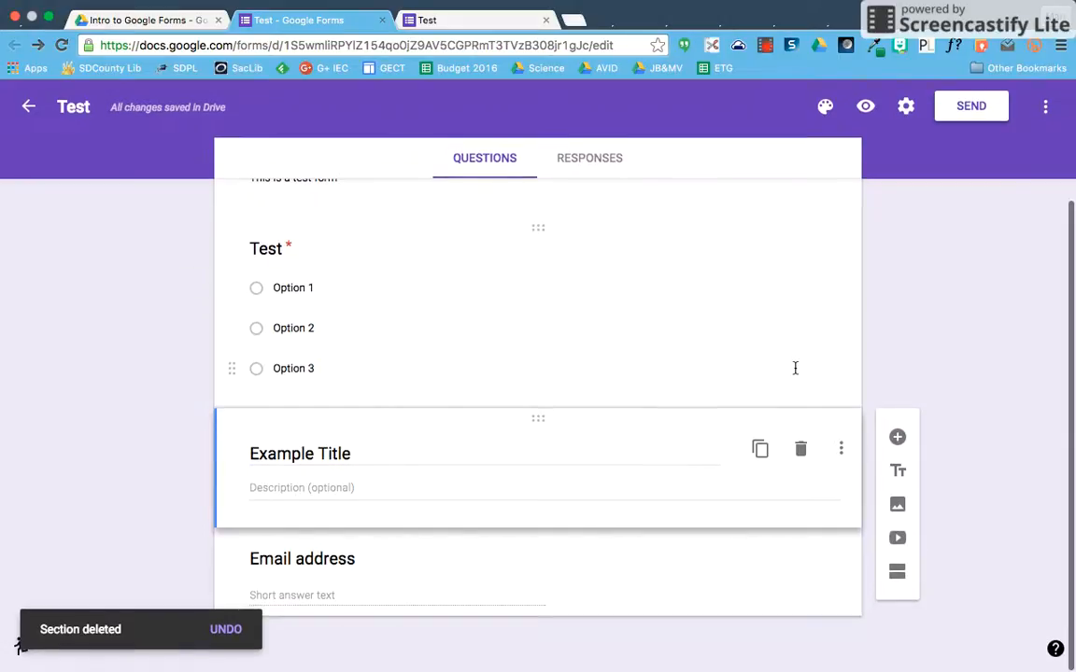
{"action": "left_click", "coordinate": [471, 19]}
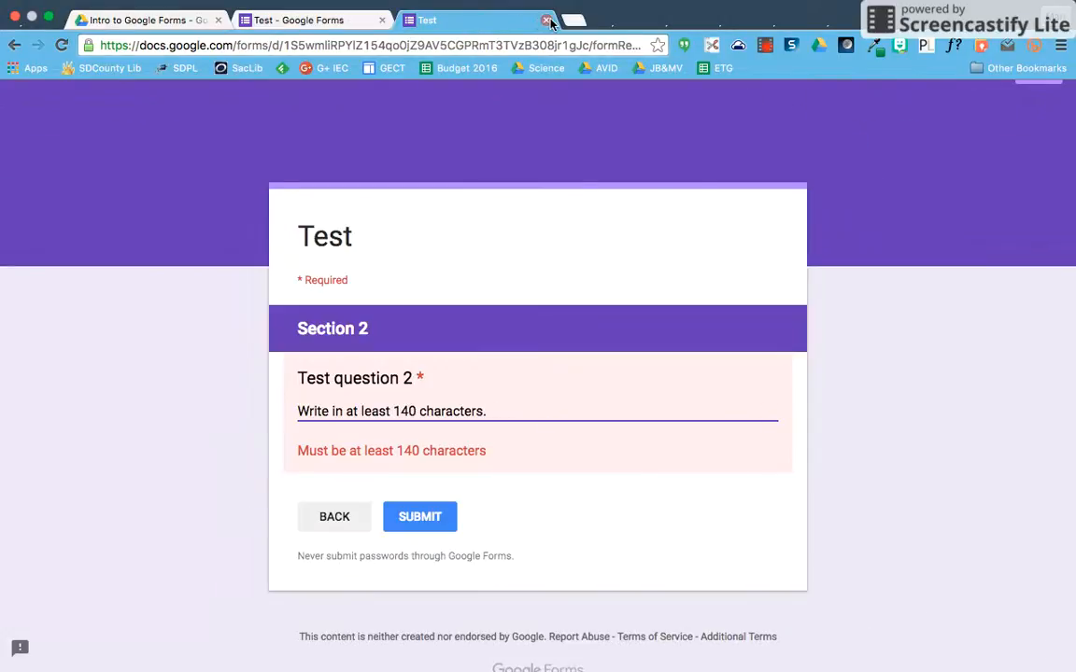
- Preview the updated form and submit a response choosing Option 1 with a demo email address
{"action": "left_click", "coordinate": [628, 242]}
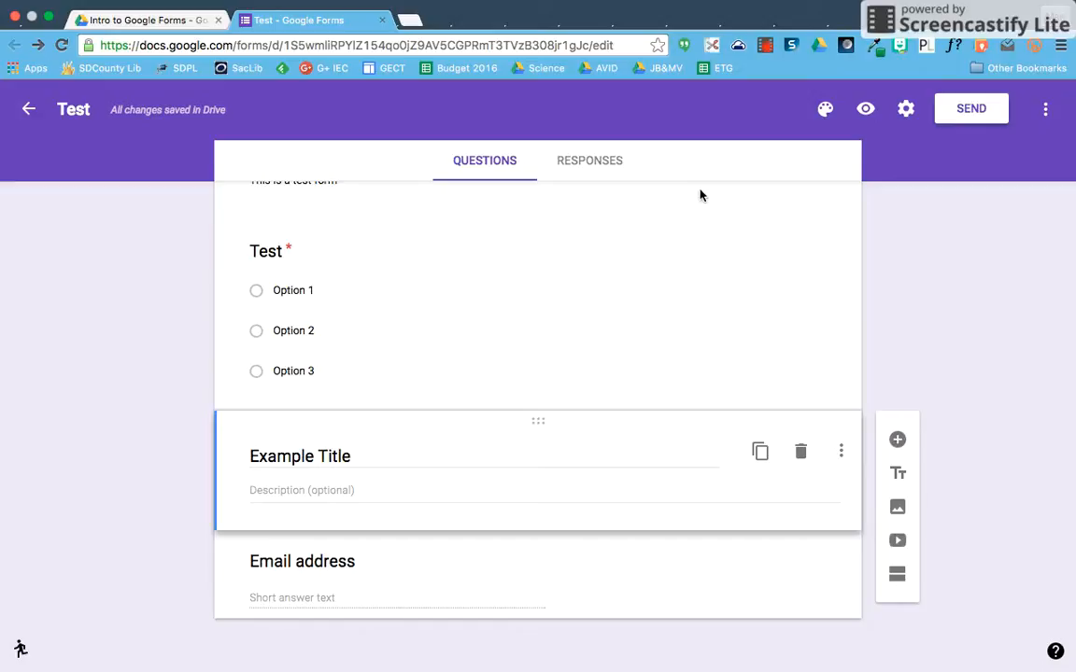
{"action": "left_click", "coordinate": [866, 110]}
{"action": "scroll", "coordinate": [379, 377], "scroll_direction": "down", "scroll_amount": 1}
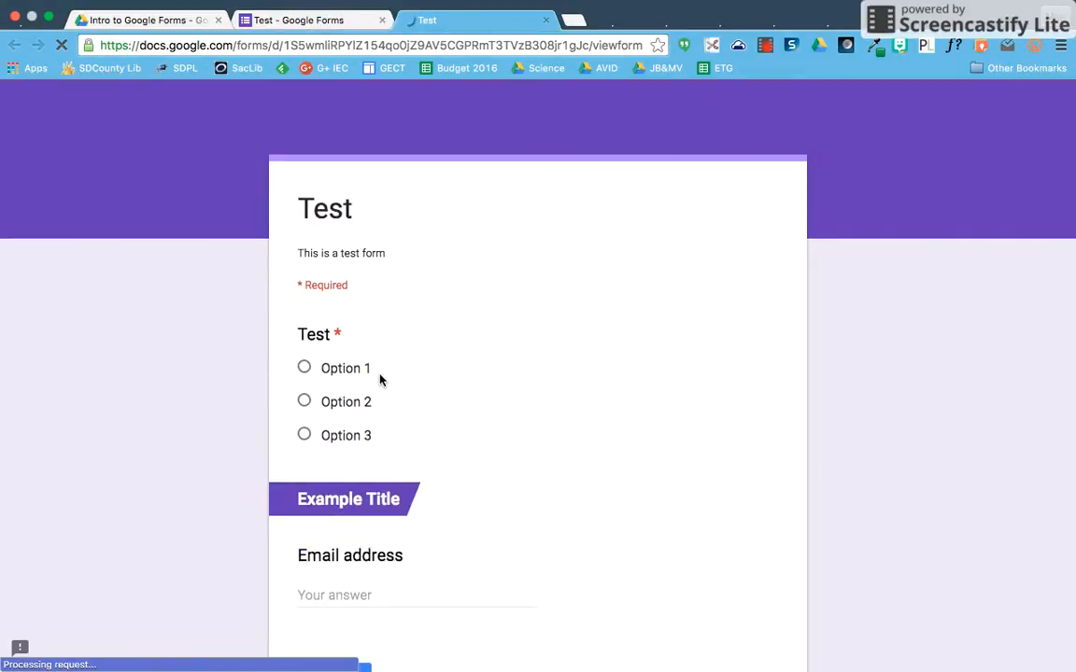
{"action": "left_click", "coordinate": [350, 372]}
{"action": "scroll", "coordinate": [352, 421], "scroll_direction": "down", "scroll_amount": 2}
{"action": "left_click", "coordinate": [353, 488]}
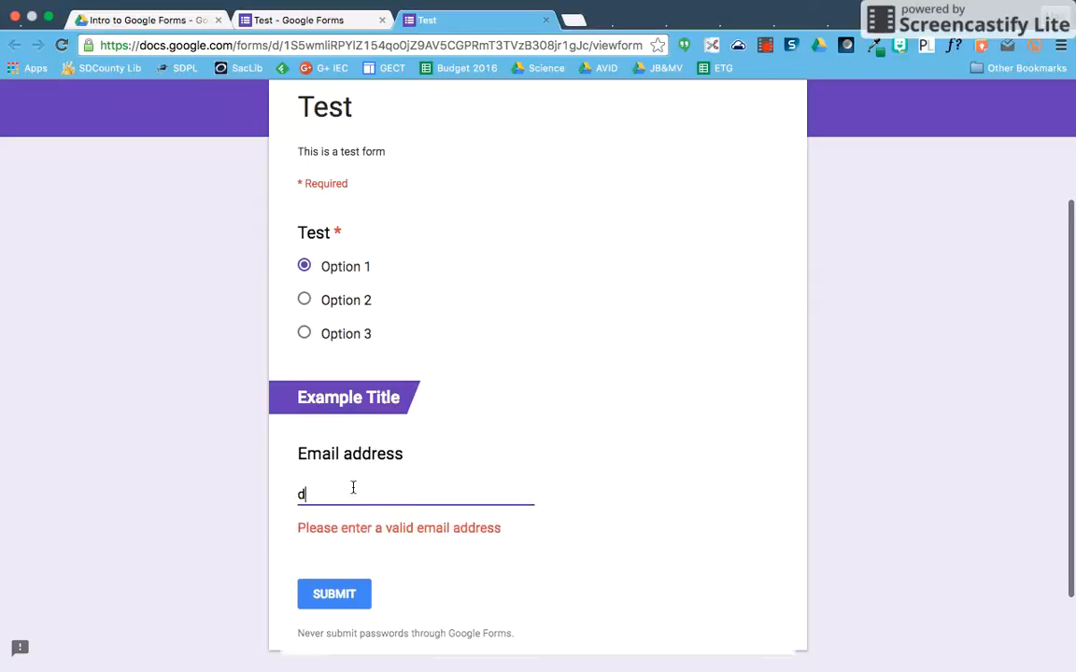
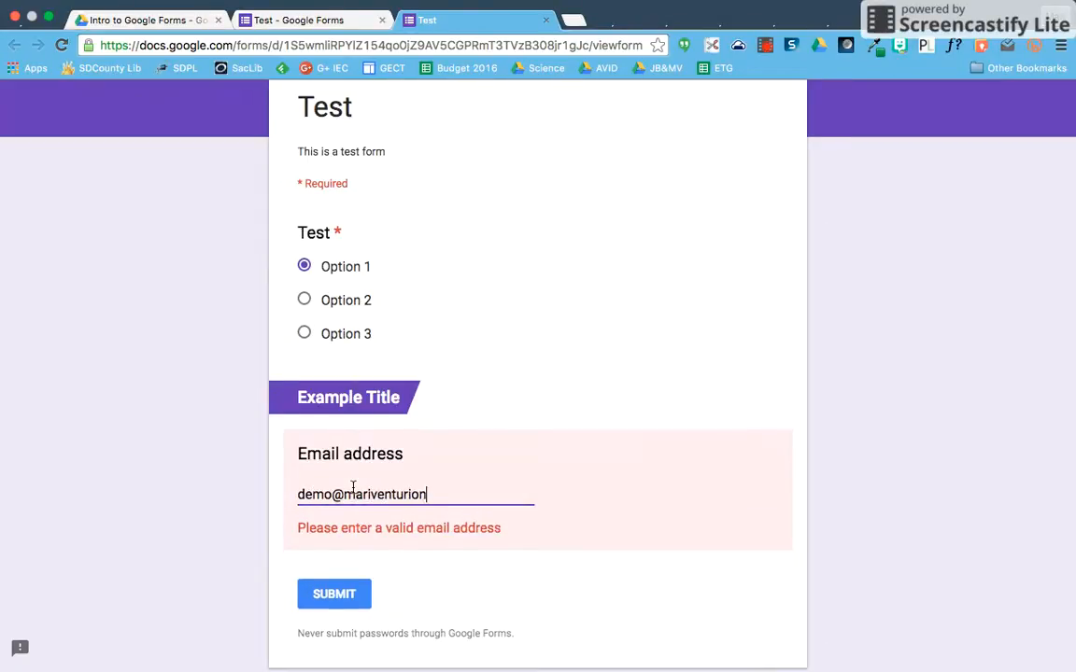
{"action": "left_click", "coordinate": [345, 577]}
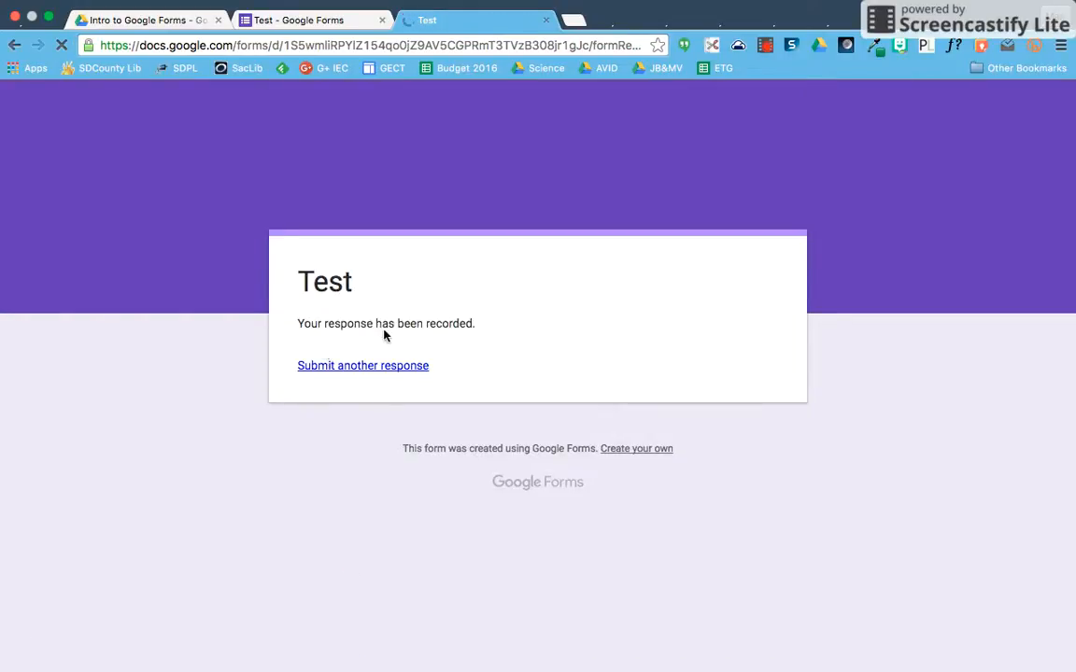
- Submit a second response choosing Option 2 with another email address, then return to the editor
{"action": "left_click", "coordinate": [377, 376]}
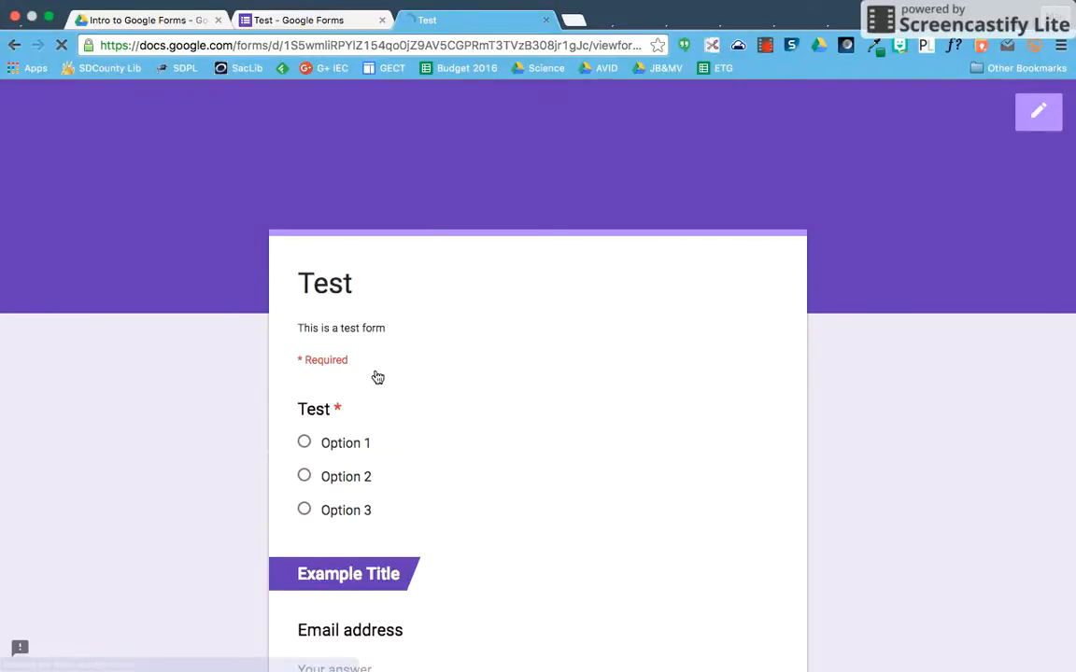
{"action": "left_click", "coordinate": [341, 396]}
{"action": "scroll", "coordinate": [342, 407], "scroll_direction": "down", "scroll_amount": 3}
{"action": "left_click", "coordinate": [342, 422]}
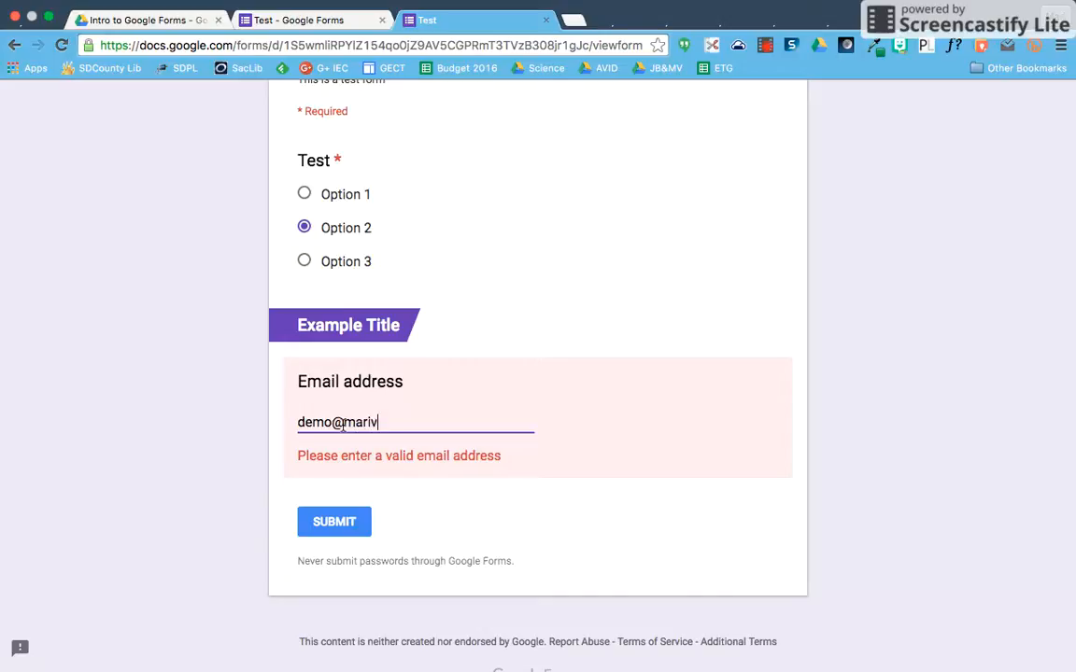
{"action": "left_click", "coordinate": [303, 507]}
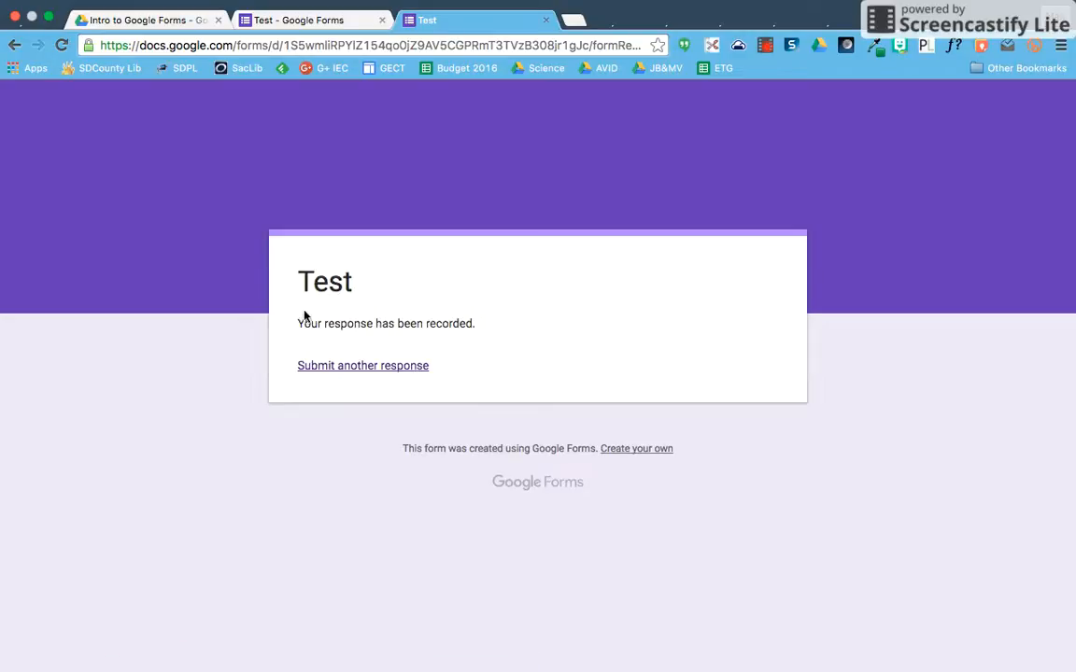
{"action": "left_click", "coordinate": [318, 26]}
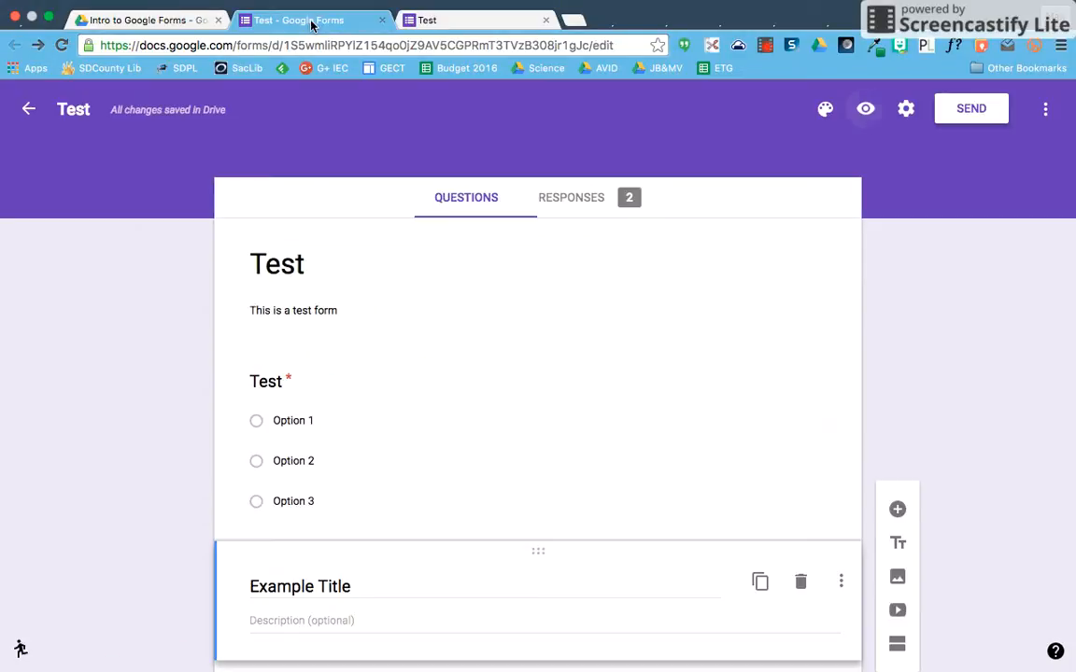
- In the form settings, enter 'Thank you.' as the confirmation message and save
{"action": "left_click", "coordinate": [905, 110]}
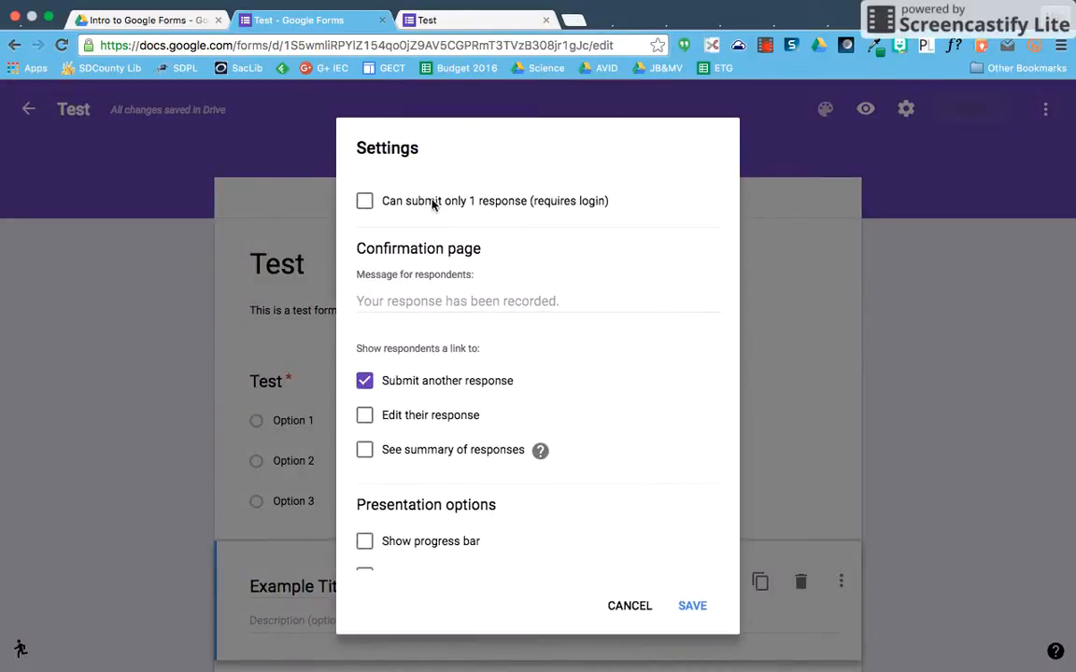
{"action": "left_click", "coordinate": [378, 207]}
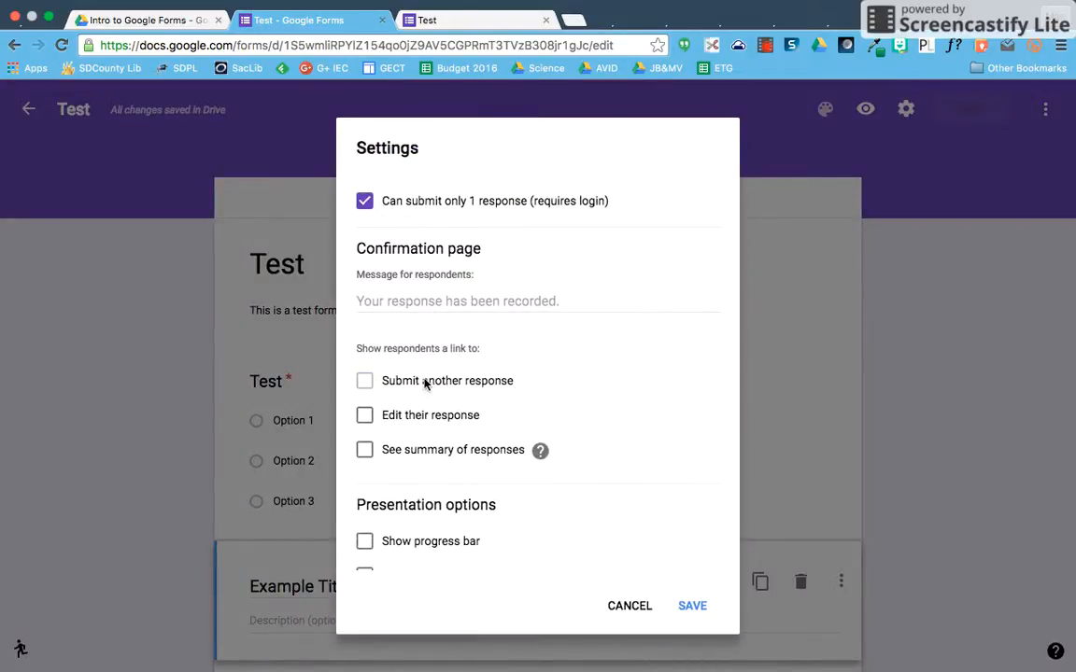
{"action": "left_click", "coordinate": [367, 202]}
{"action": "scroll", "coordinate": [475, 276], "scroll_direction": "down", "scroll_amount": 1}
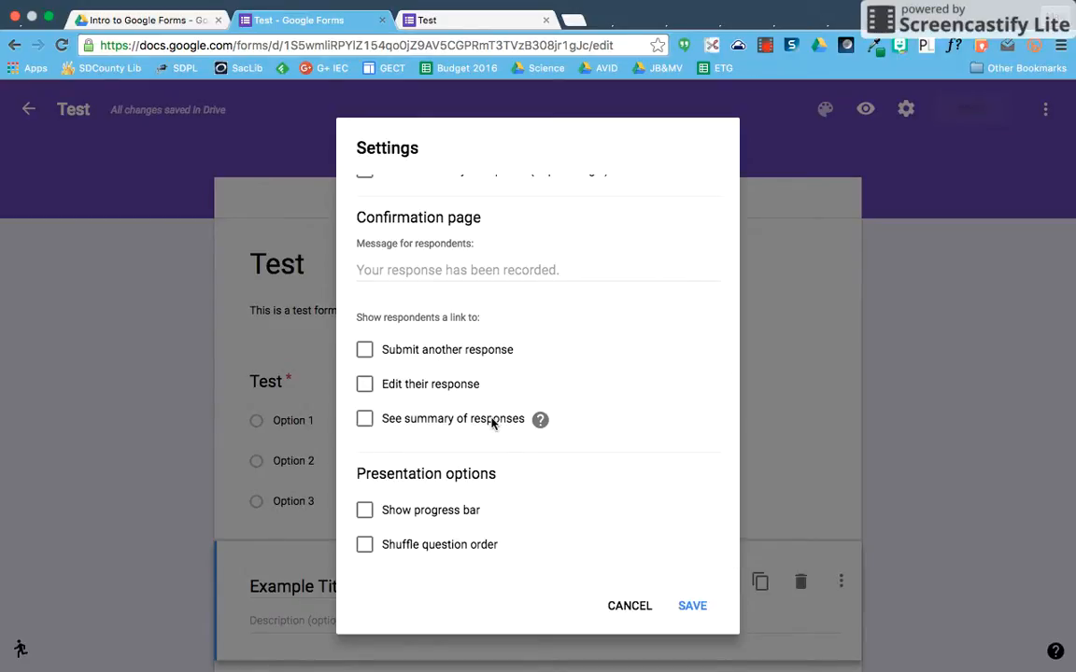
{"action": "scroll", "coordinate": [493, 422], "scroll_direction": "up", "scroll_amount": 1}
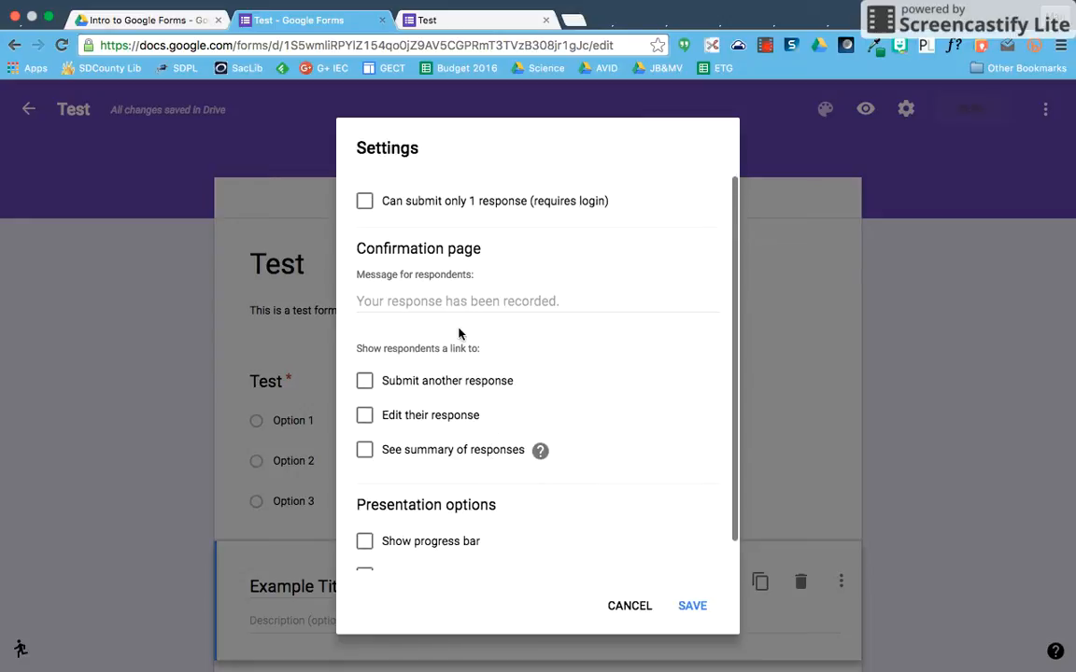
{"action": "left_click", "coordinate": [426, 300]}
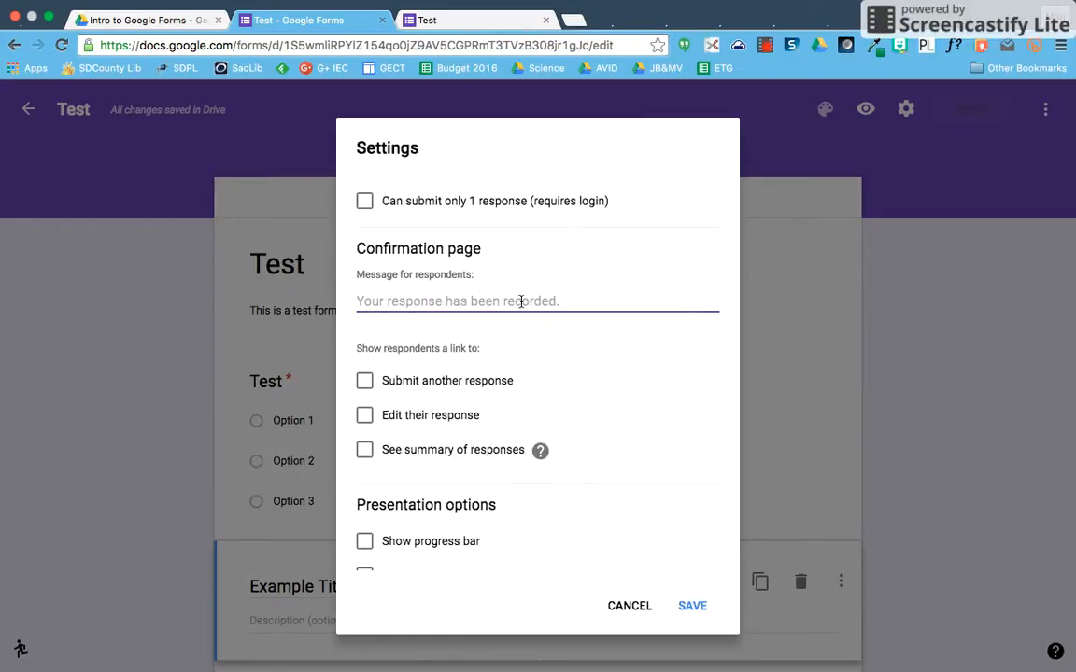
{"action": "type", "text": "Thank yo"}
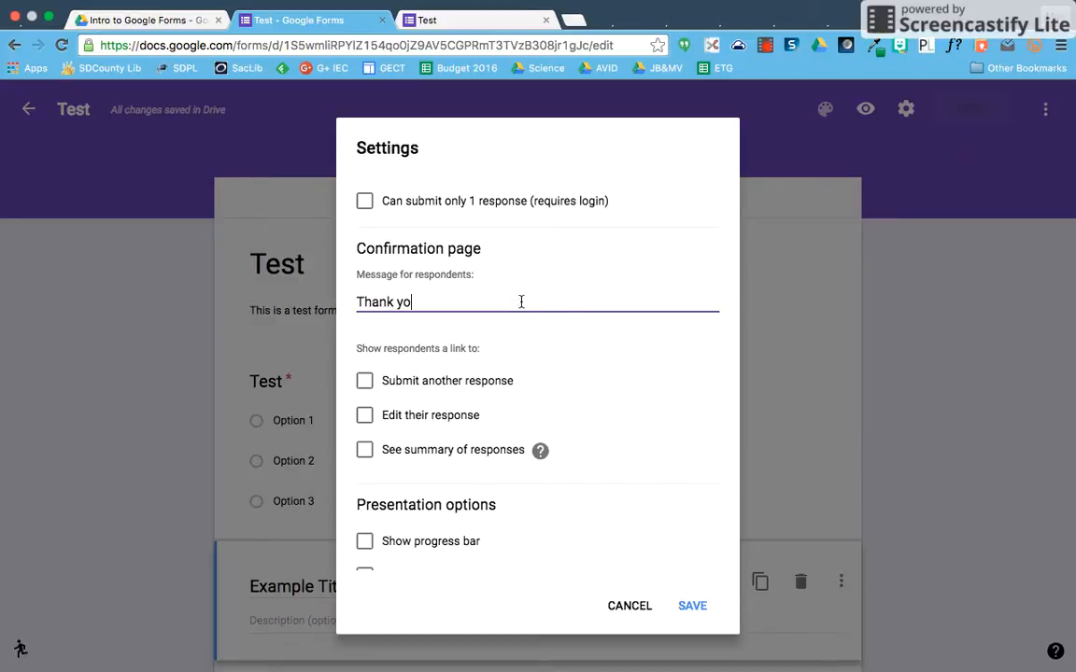
{"action": "type", "text": "u."}
{"action": "left_click", "coordinate": [690, 604]}
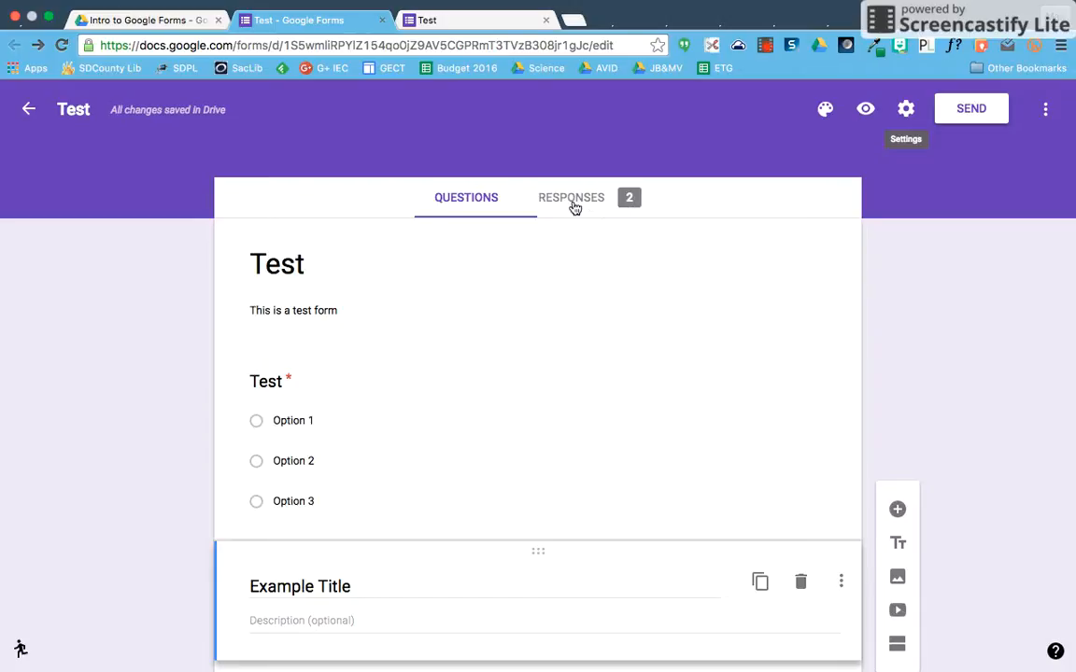
{"action": "left_click", "coordinate": [455, 20]}
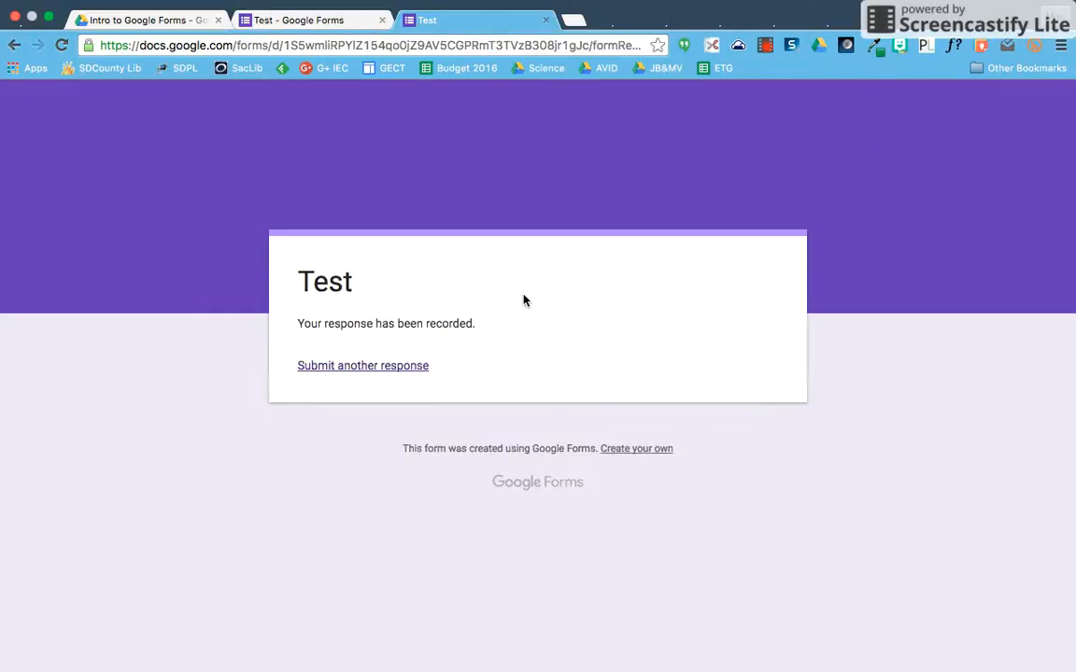
{"action": "left_click", "coordinate": [367, 11]}
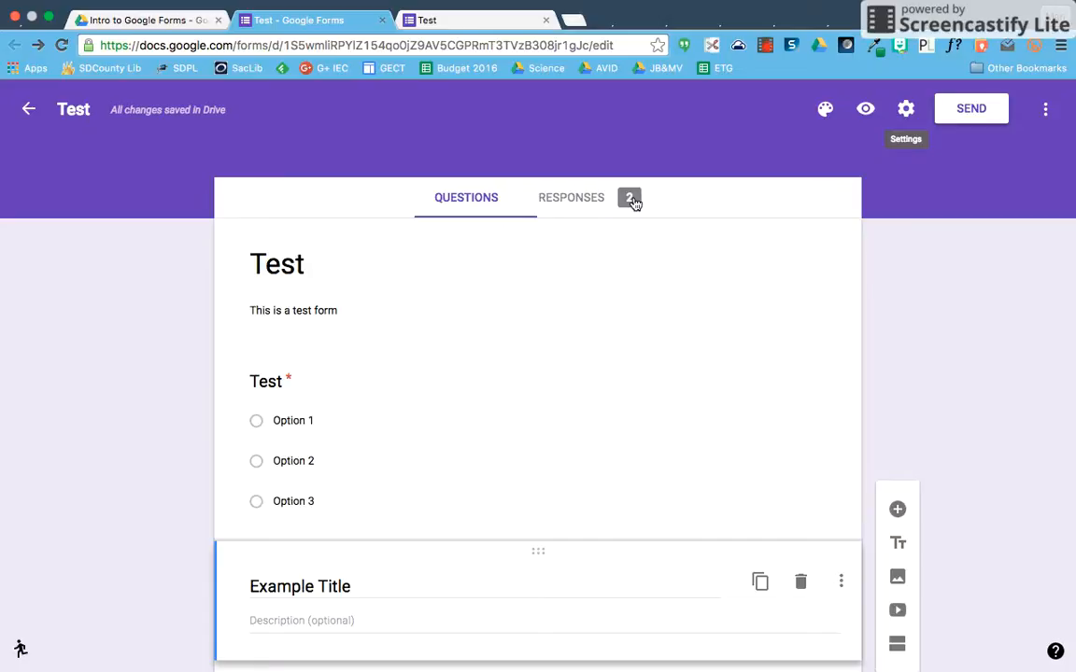
- Open the Responses tab and look over the summary pie chart of the 2 responses
{"action": "left_click", "coordinate": [567, 205]}
{"action": "scroll", "coordinate": [610, 401], "scroll_direction": "down", "scroll_amount": 1}
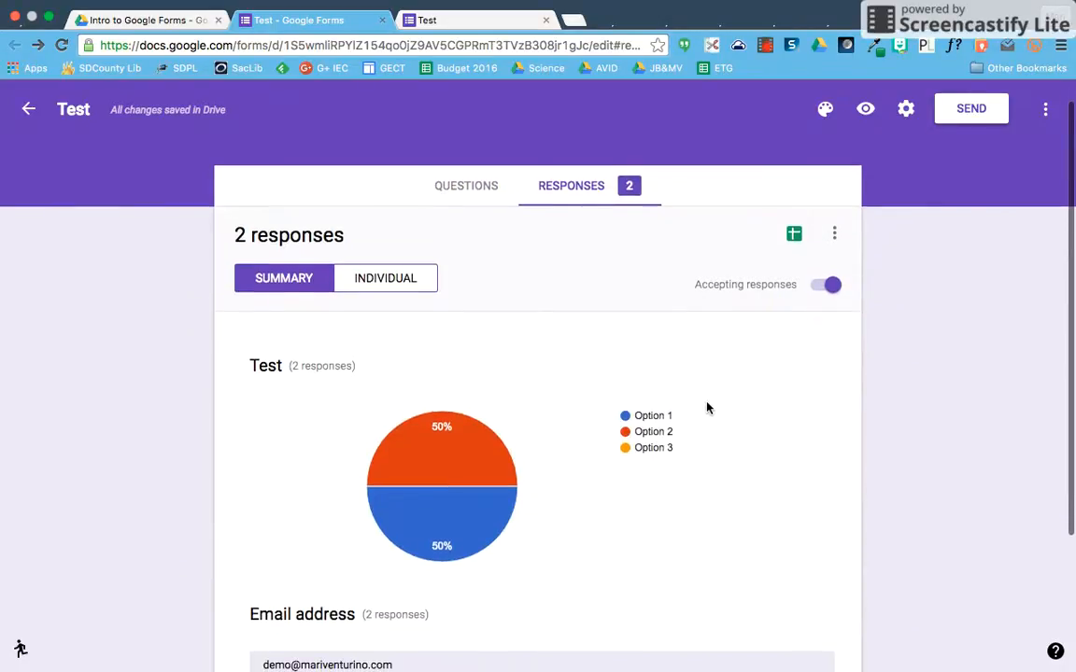
{"action": "scroll", "coordinate": [707, 408], "scroll_direction": "down", "scroll_amount": 2}
{"action": "mouse_move", "coordinate": [461, 354]}
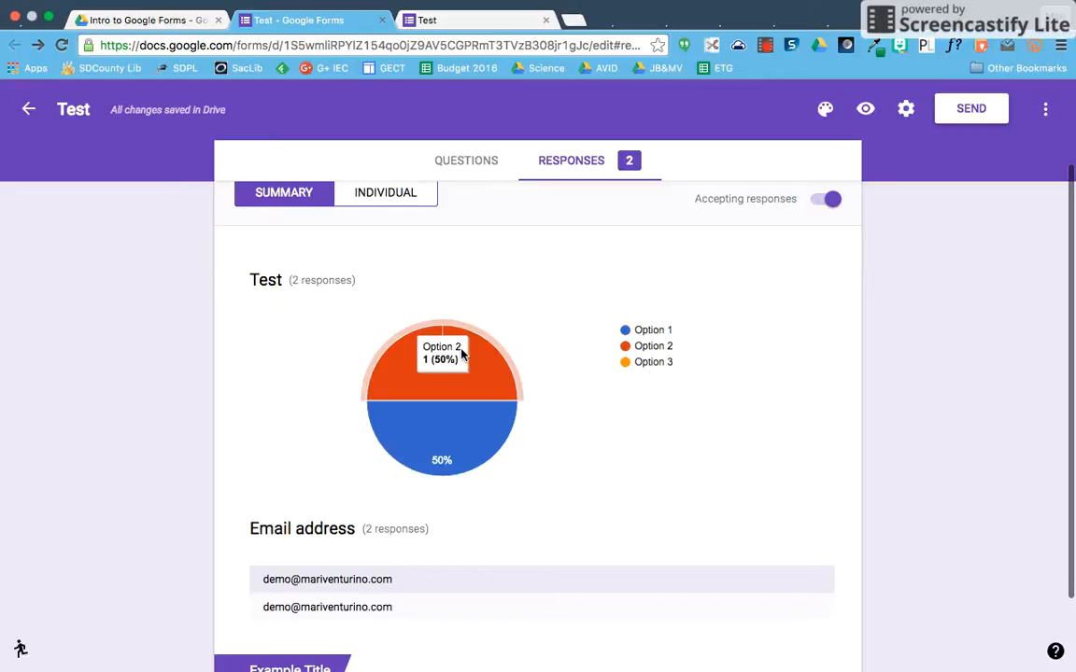
{"action": "mouse_move", "coordinate": [493, 432]}
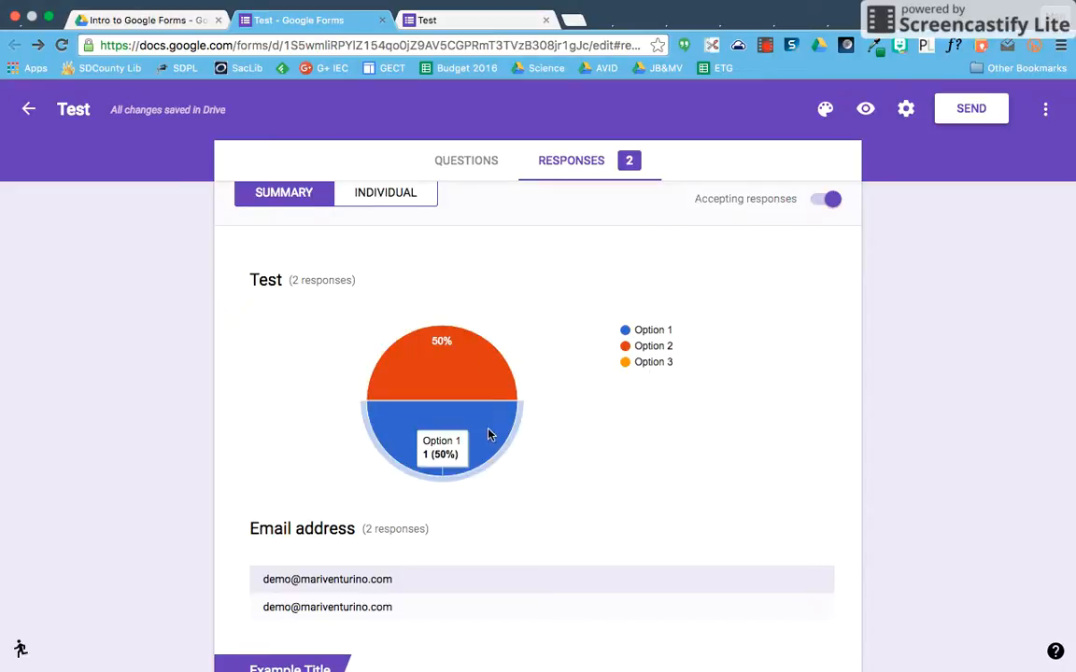
{"action": "scroll", "coordinate": [534, 450], "scroll_direction": "down", "scroll_amount": 2}
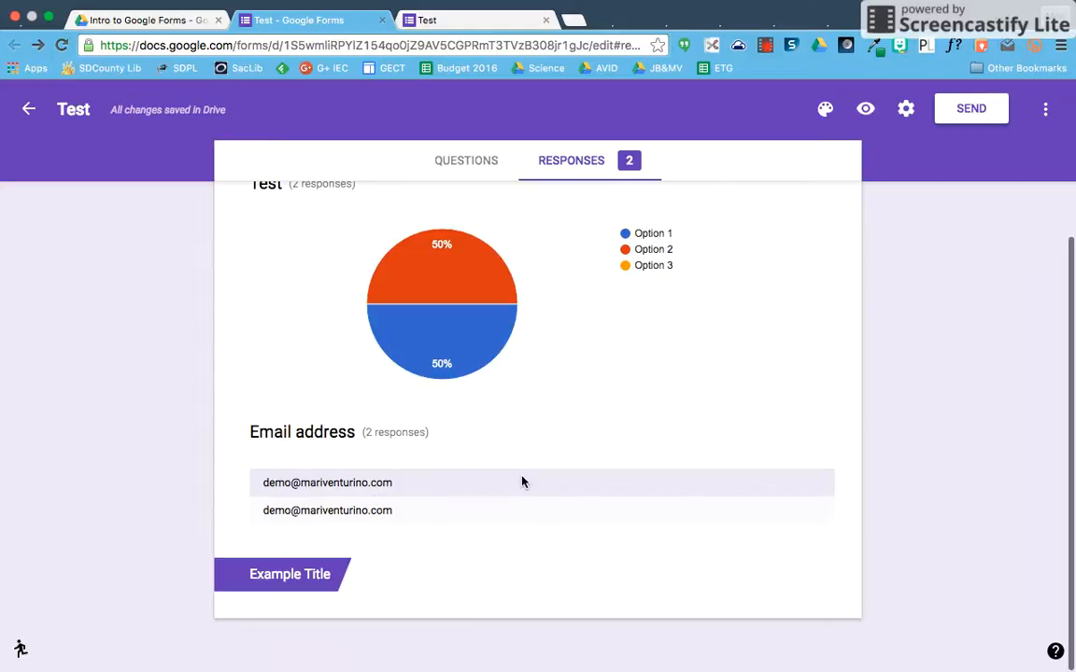
{"action": "scroll", "coordinate": [522, 482], "scroll_direction": "up", "scroll_amount": 3}
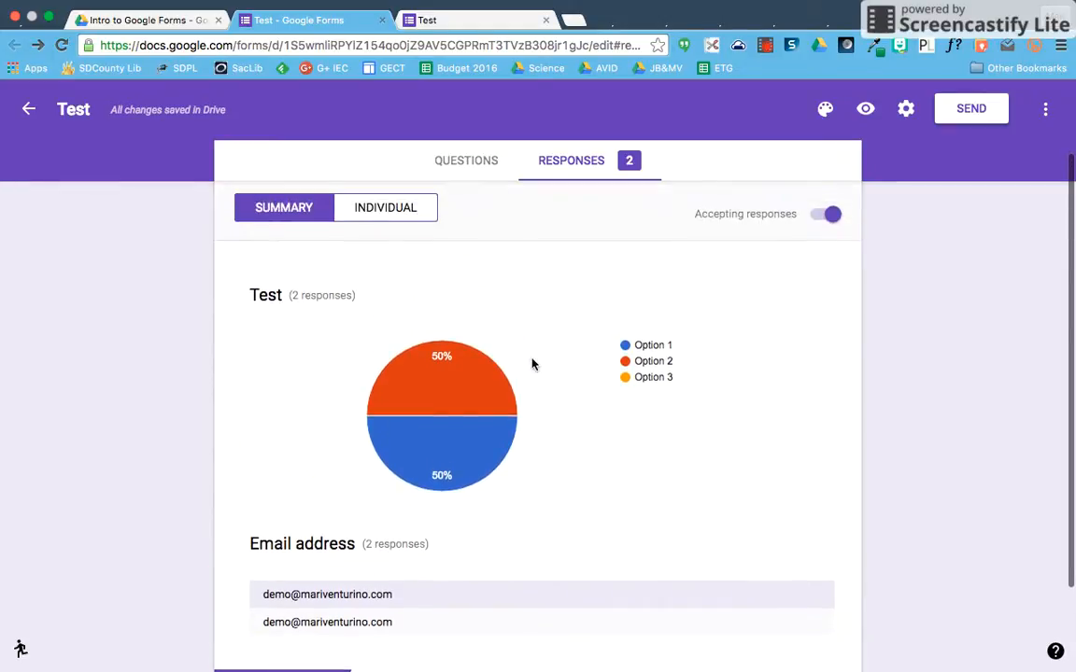
{"action": "scroll", "coordinate": [533, 364], "scroll_direction": "up", "scroll_amount": 1}
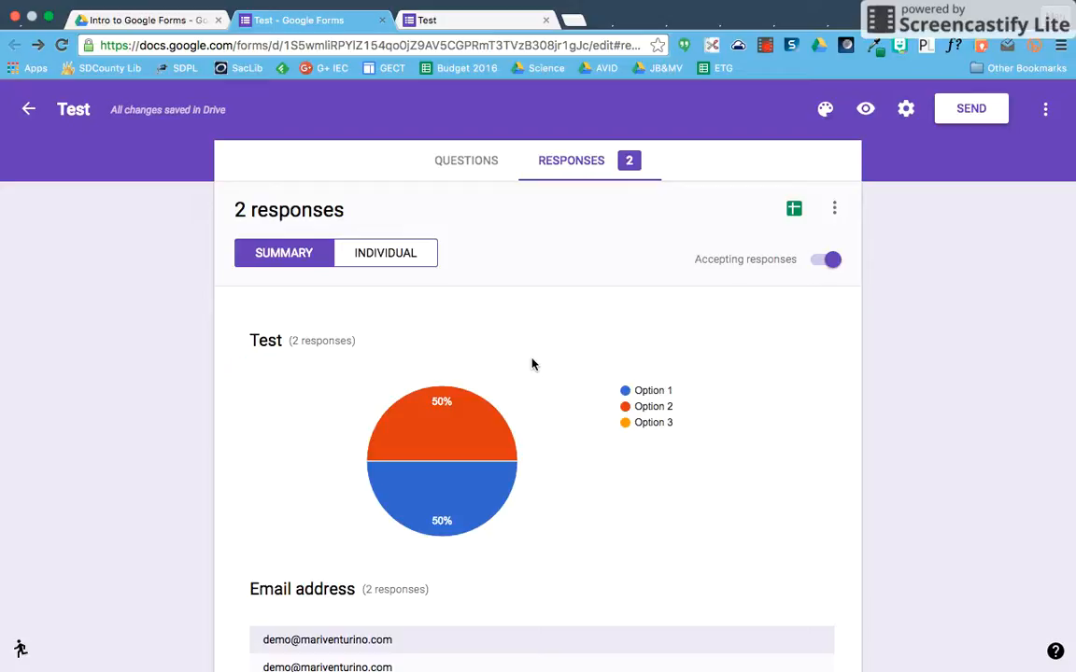
- View the responses individually, paging to response 2, then go back to the summary
{"action": "left_click", "coordinate": [385, 253]}
{"action": "scroll", "coordinate": [429, 402], "scroll_direction": "down", "scroll_amount": 1}
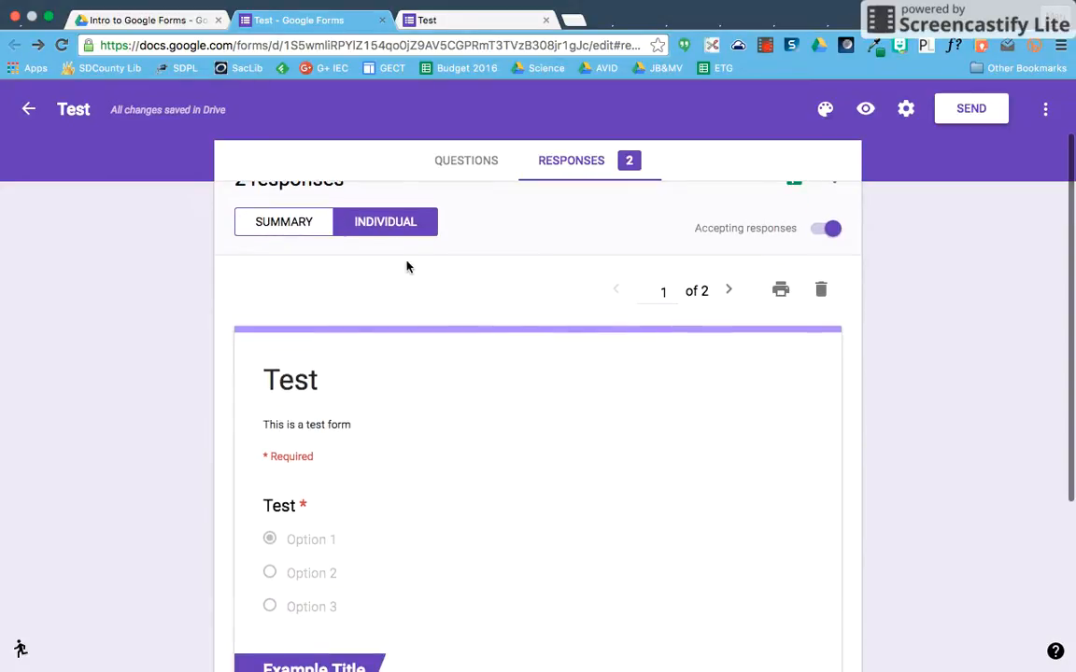
{"action": "scroll", "coordinate": [442, 492], "scroll_direction": "down", "scroll_amount": 4}
{"action": "scroll", "coordinate": [442, 491], "scroll_direction": "down", "scroll_amount": 2}
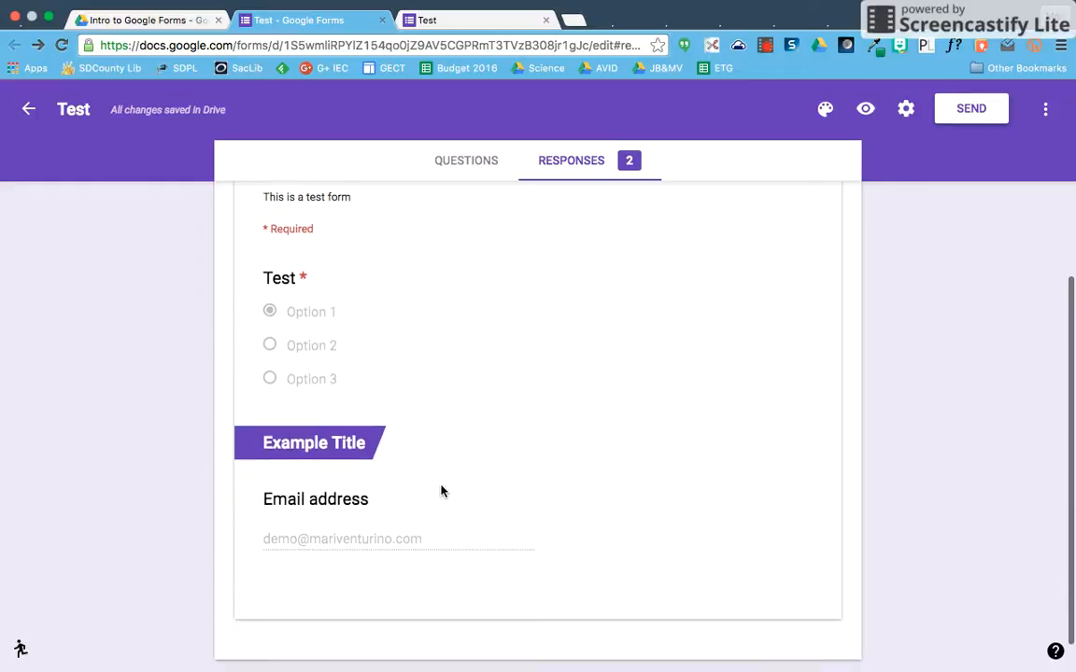
{"action": "scroll", "coordinate": [442, 491], "scroll_direction": "up", "scroll_amount": 1}
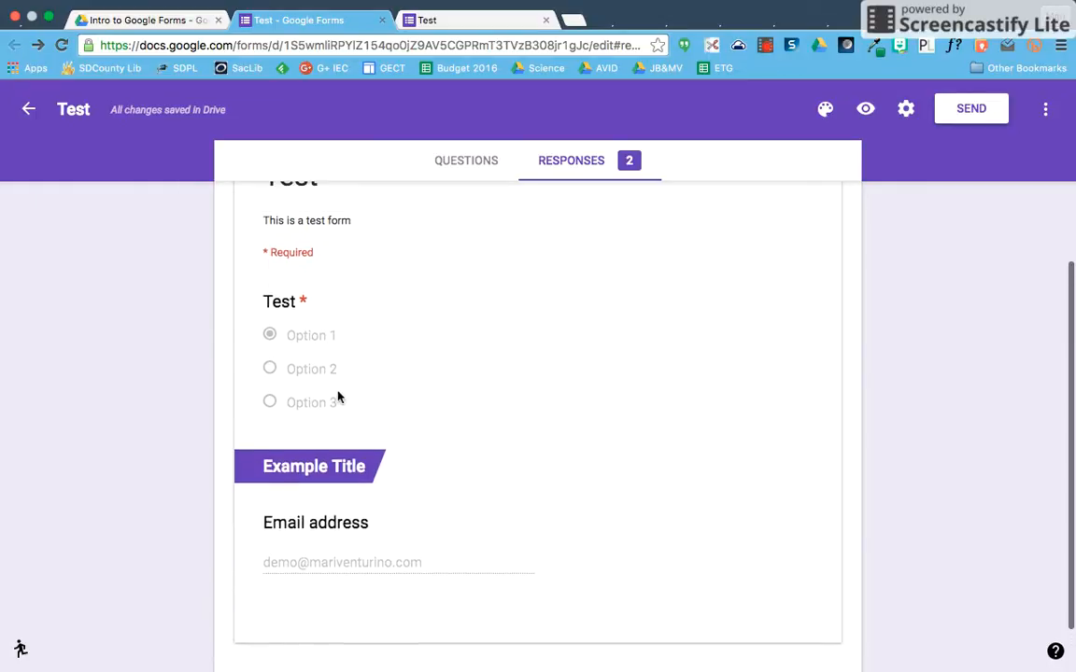
{"action": "scroll", "coordinate": [368, 411], "scroll_direction": "up", "scroll_amount": 1}
{"action": "scroll", "coordinate": [367, 410], "scroll_direction": "down", "scroll_amount": 1}
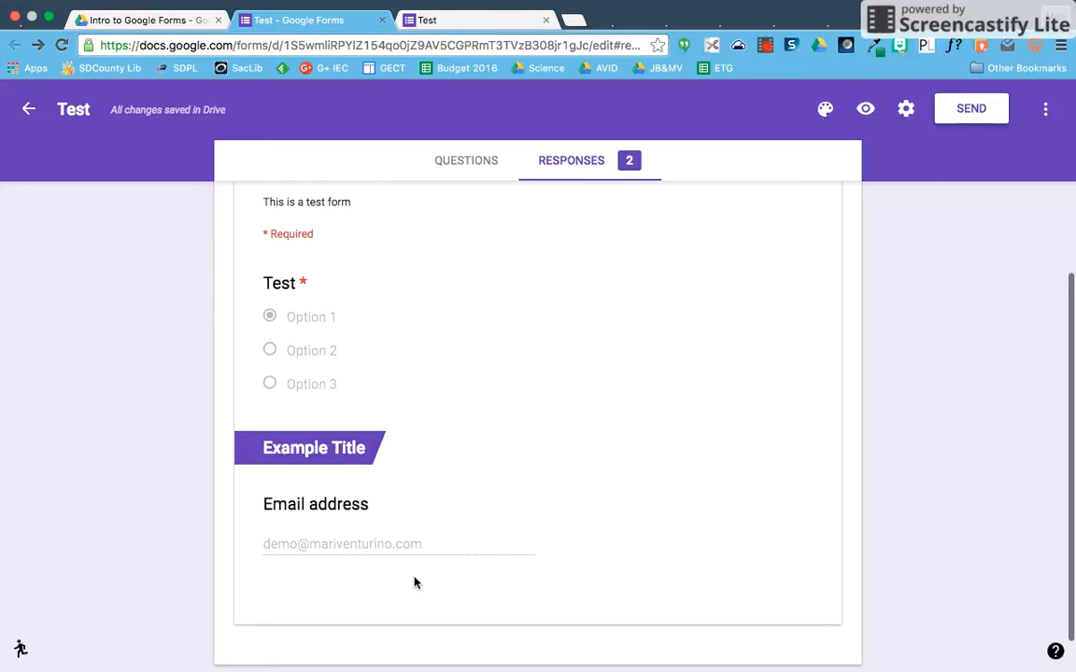
{"action": "scroll", "coordinate": [512, 484], "scroll_direction": "up", "scroll_amount": 5}
{"action": "left_click", "coordinate": [731, 375]}
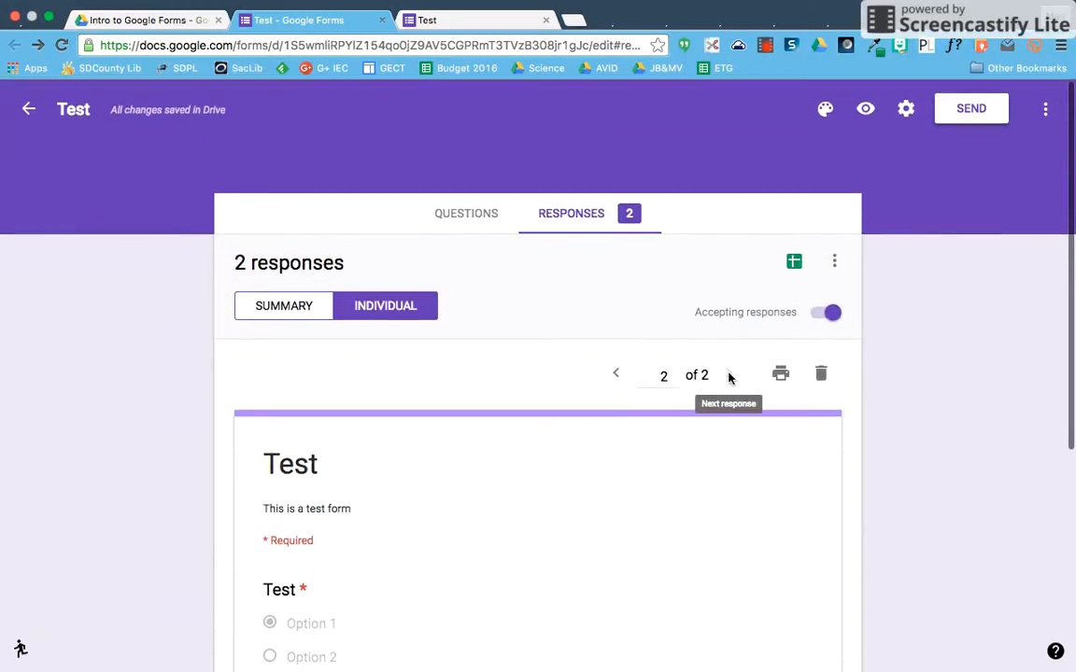
{"action": "scroll", "coordinate": [571, 471], "scroll_direction": "down", "scroll_amount": 5}
{"action": "scroll", "coordinate": [348, 464], "scroll_direction": "up", "scroll_amount": 5}
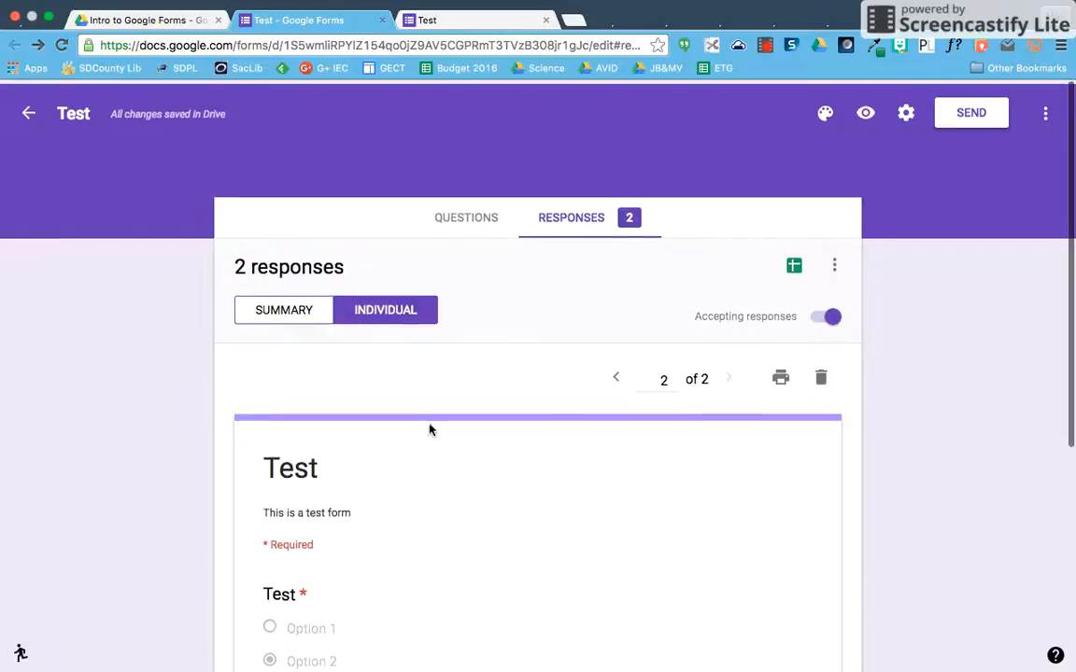
{"action": "left_click", "coordinate": [255, 310]}
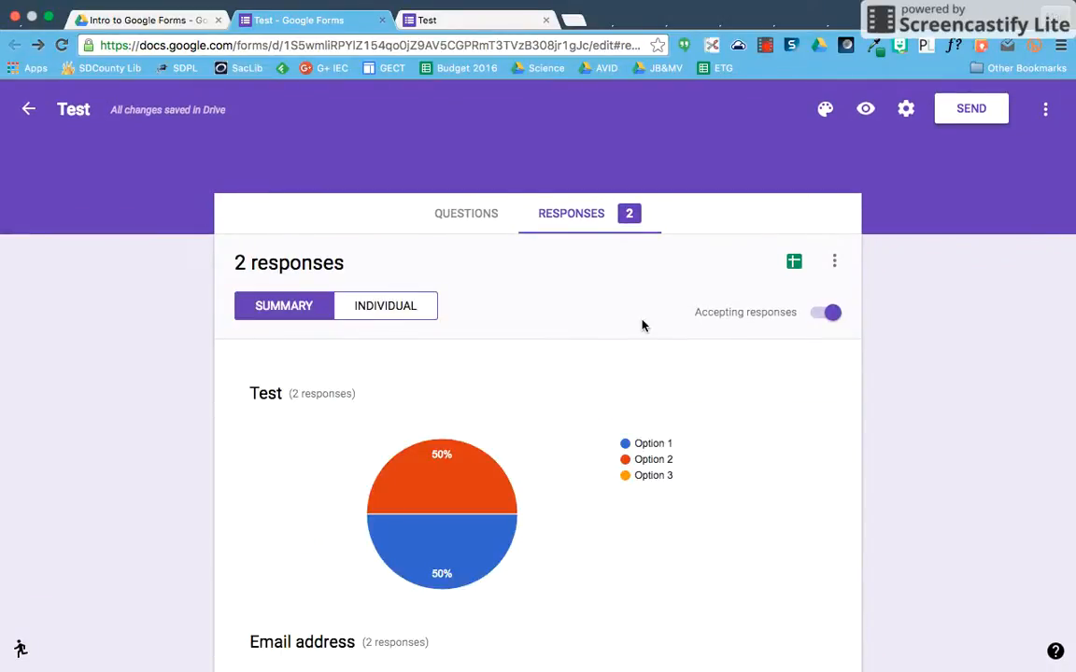
- Link the responses to a new spreadsheet named 'Test (Responses)'
{"action": "left_click", "coordinate": [795, 265]}
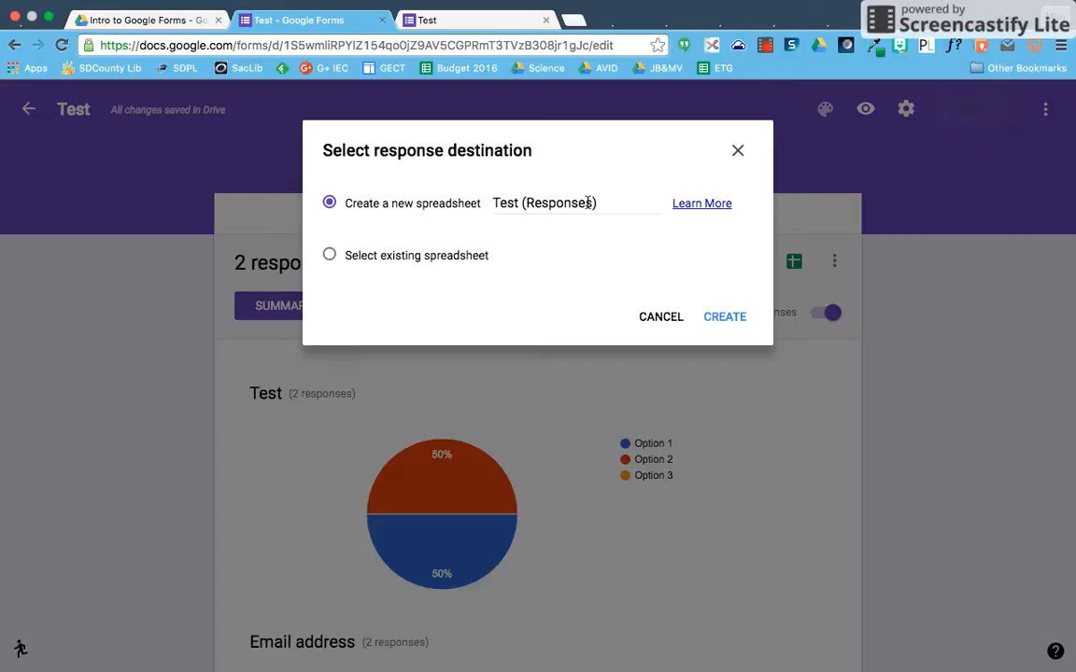
{"action": "left_click", "coordinate": [719, 317]}
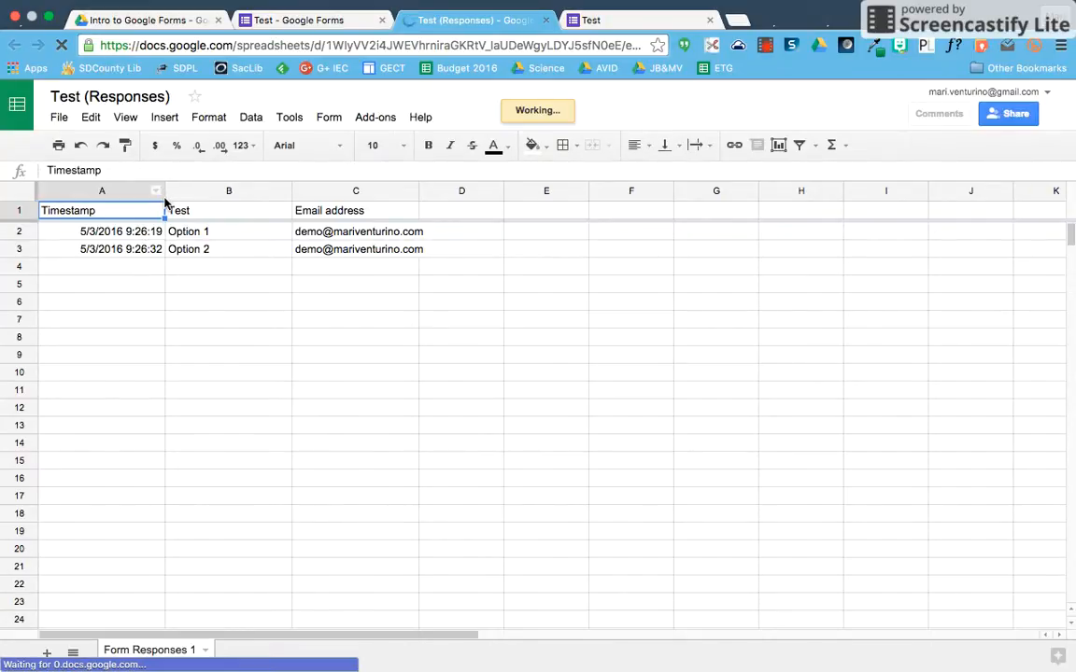
- Narrow the Timestamp and Test columns and widen the Email address column to fit
{"action": "left_click_drag", "start_coordinate": [163, 194], "coordinate": [131, 191]}
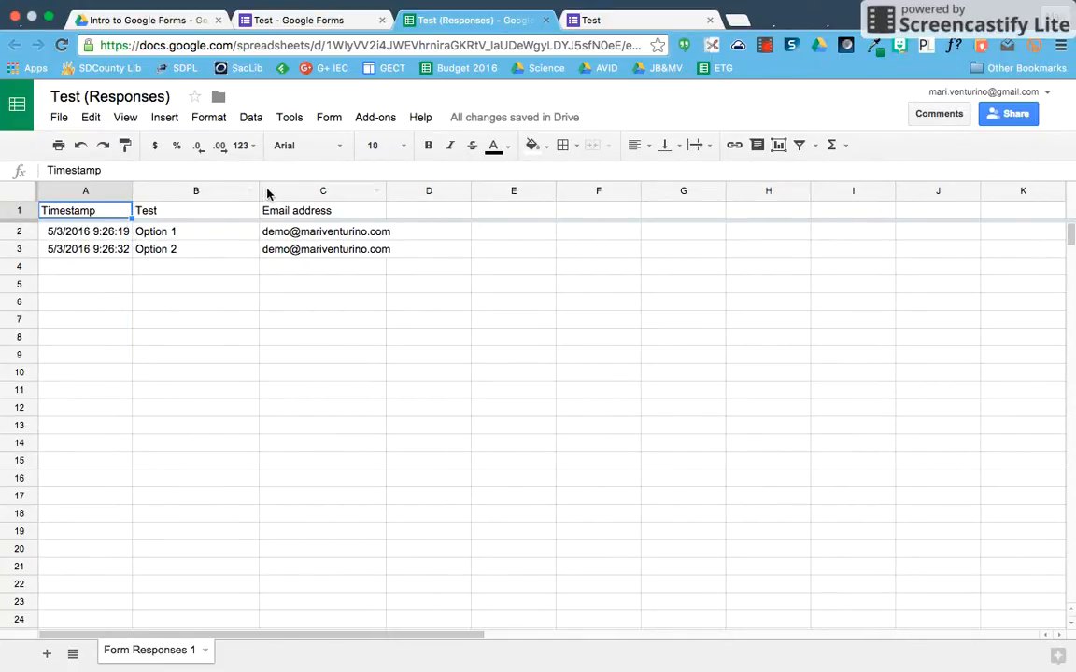
{"action": "left_click_drag", "start_coordinate": [258, 191], "coordinate": [233, 192]}
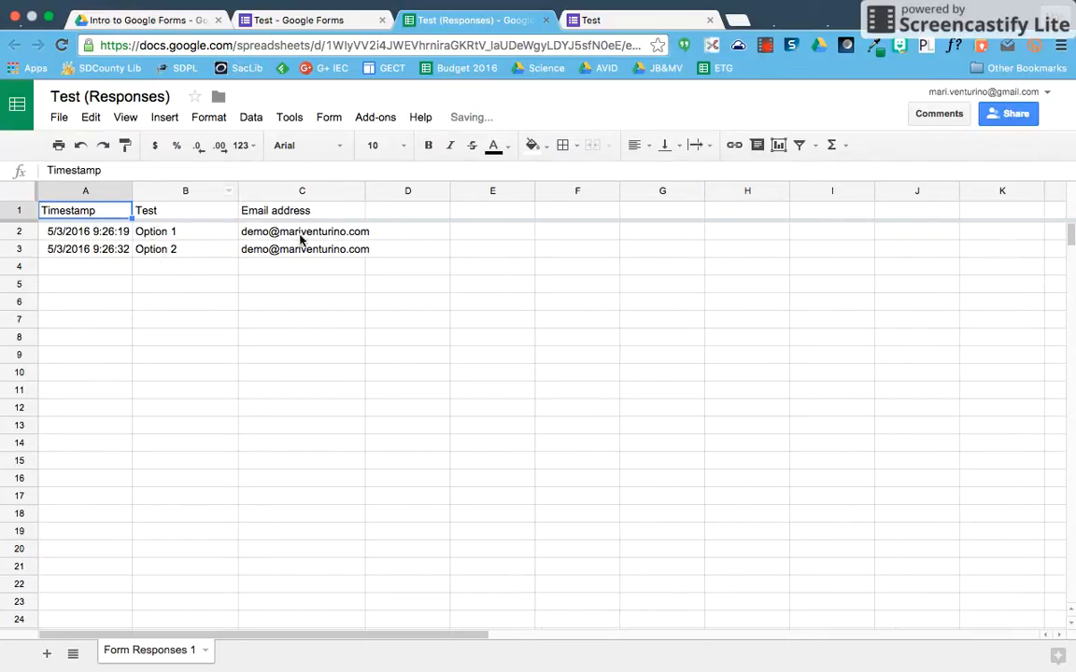
{"action": "left_click_drag", "start_coordinate": [364, 191], "coordinate": [381, 193]}
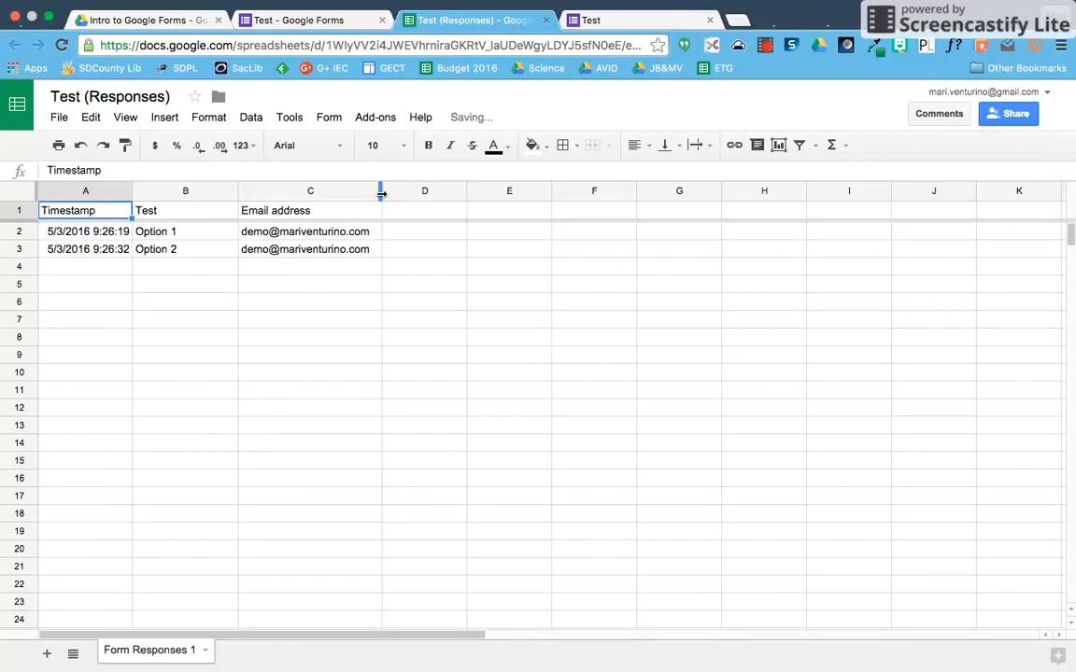